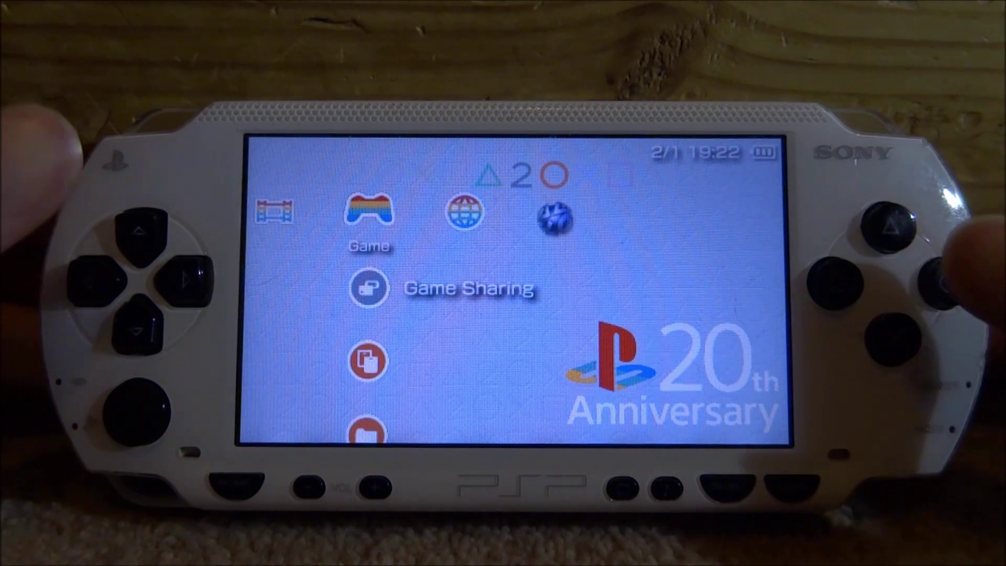
Browse Game > Memory Stick on the PSP to view the Tekken Dark Resurrection entry
key(Down)
key(Down)
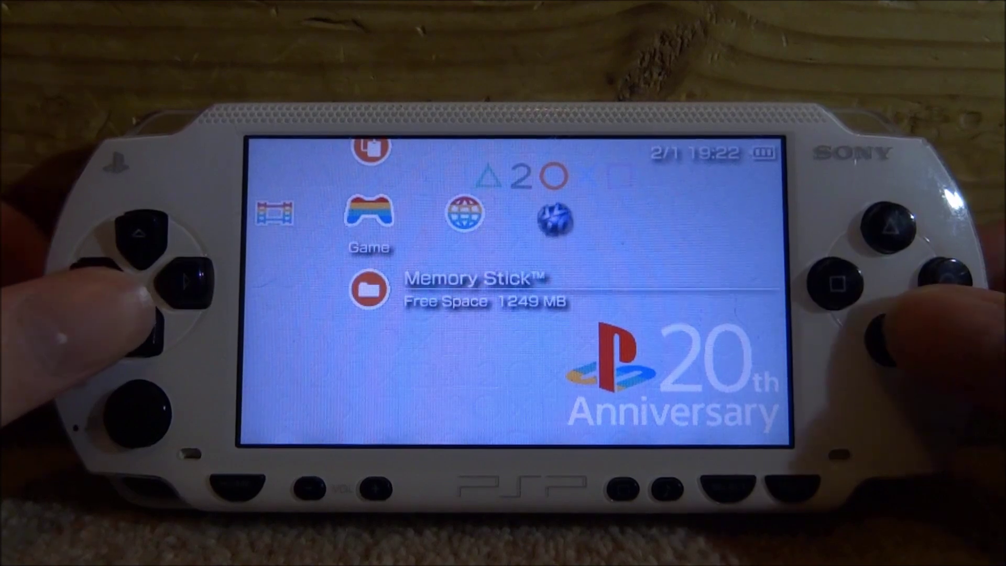
key(Return)
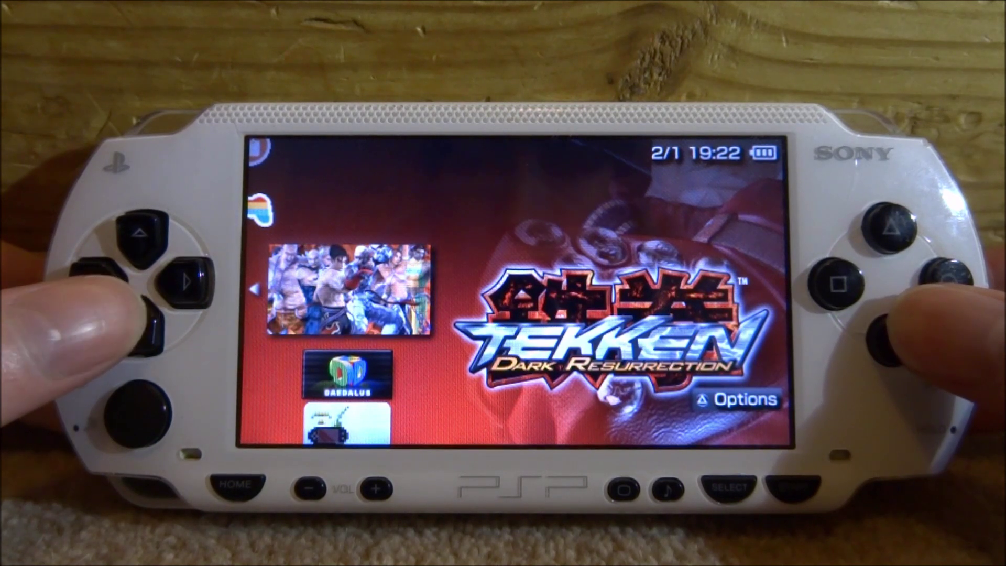
key(Down)
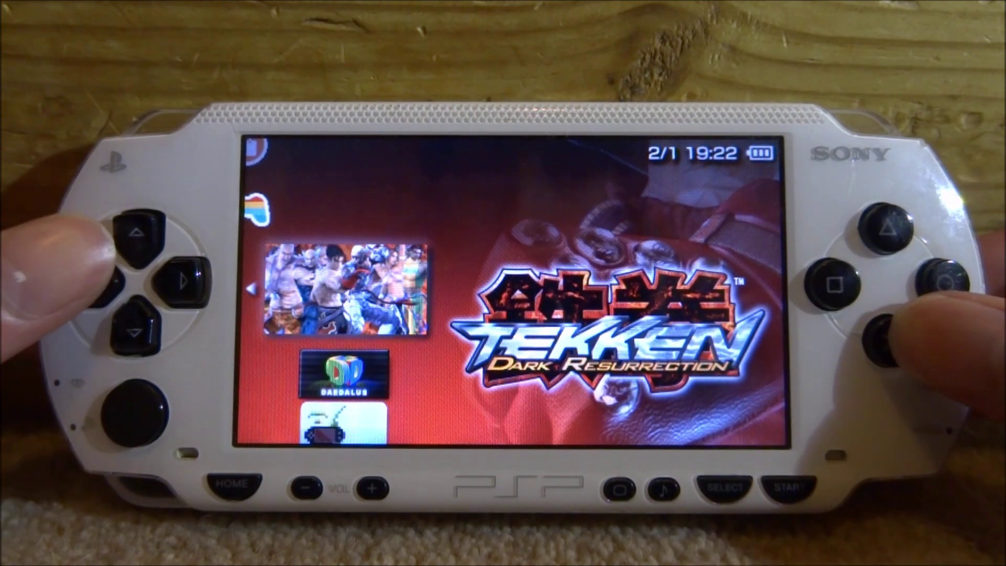
Switch the PSP into USB Connection mode from Settings
key(Escape)
key(Left)
key(Left)
key(Left)
key(Left)
key(Left)
key(Down)
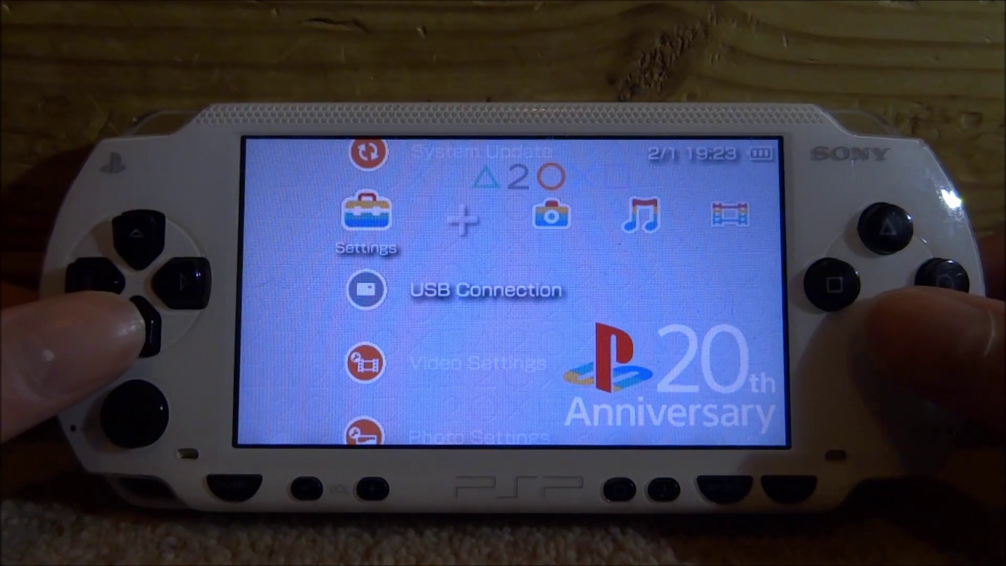
key(Return)
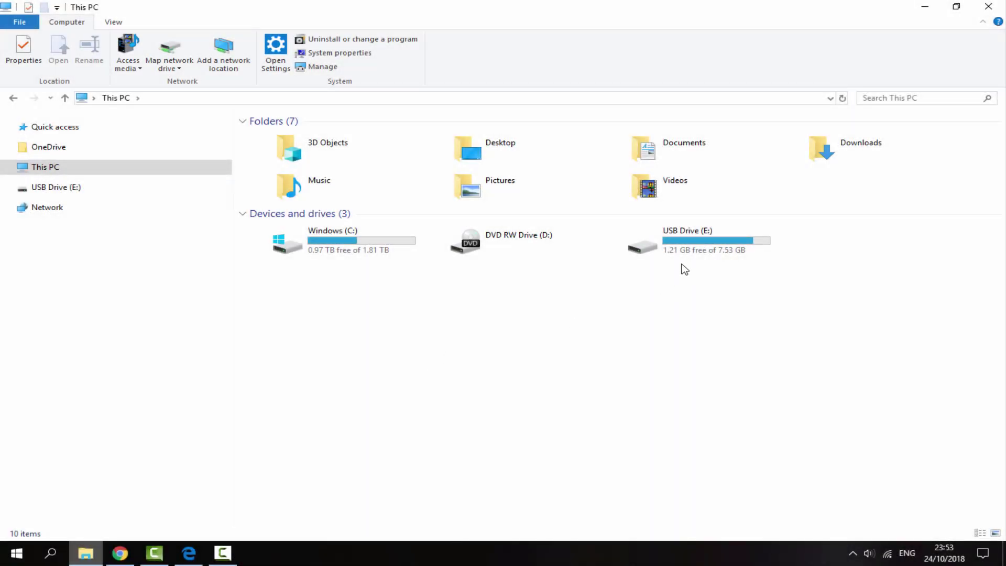
Copy Tekken - Dark Resurrection.iso from the USB Drive (E:) ISO folder into Downloads
double_click(690, 247)
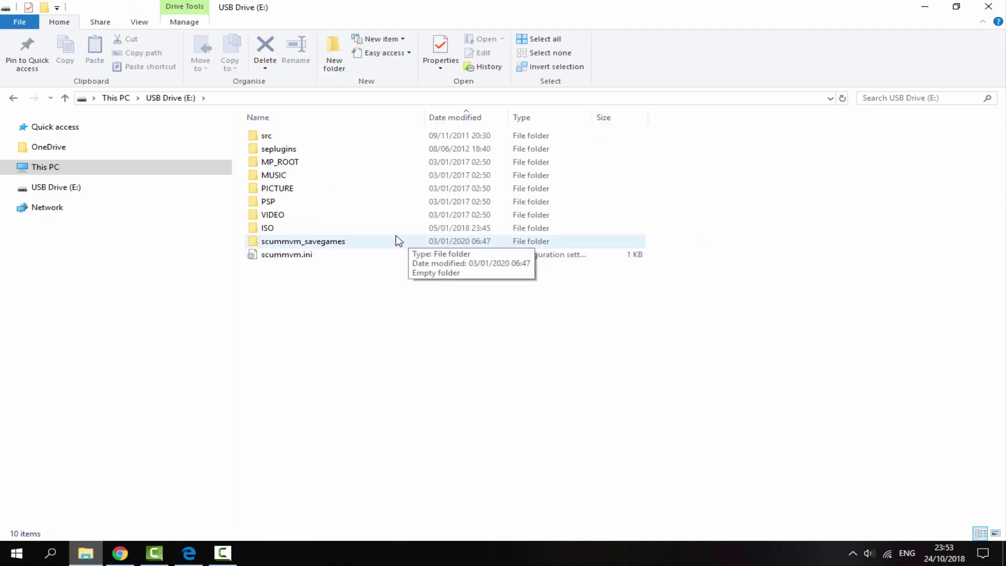
click(270, 228)
double_click(272, 229)
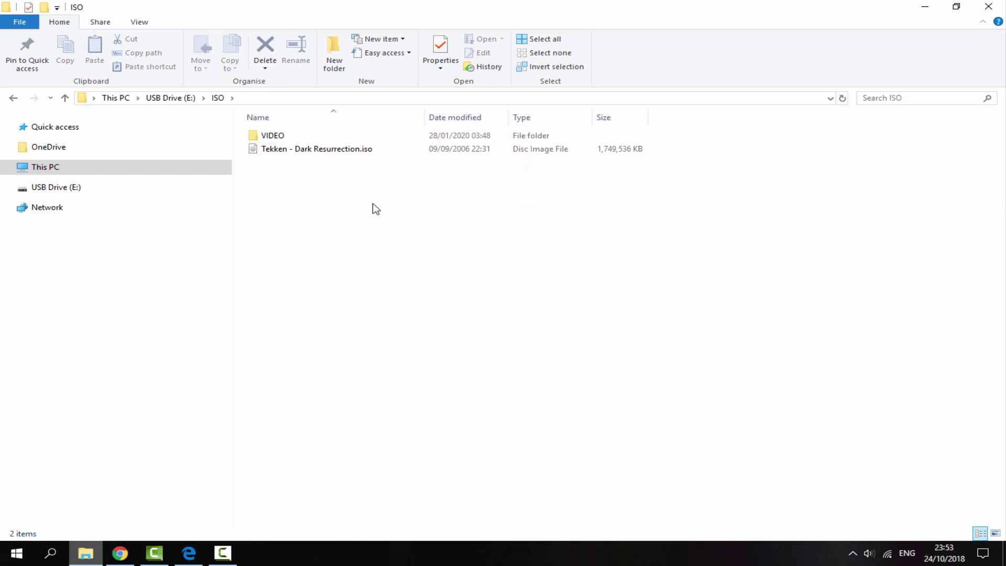
click(266, 151)
drag(294, 156, 284, 204)
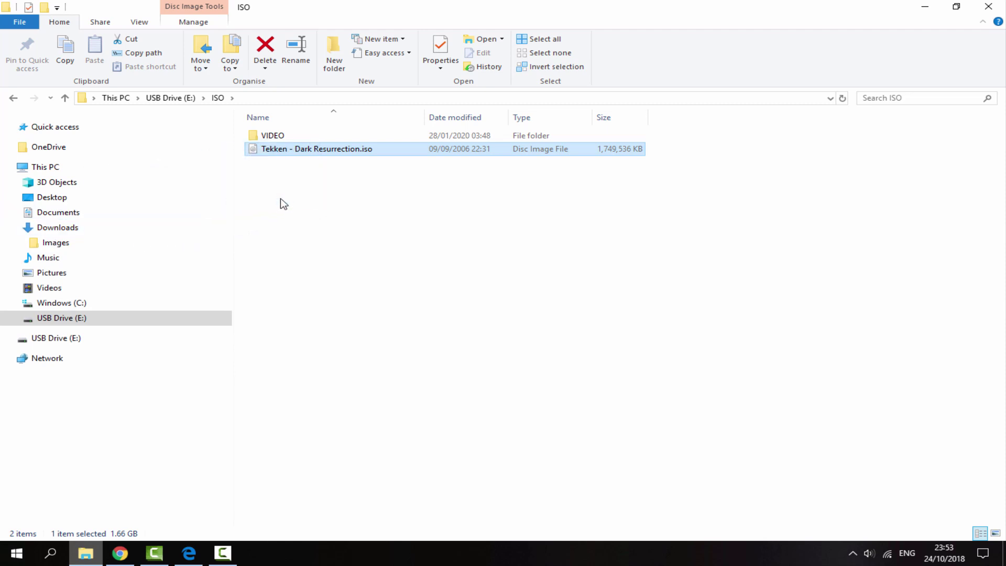
Confirm the copied Tekken ISO in Downloads and bring up the UMDGen download page
click(154, 229)
click(350, 197)
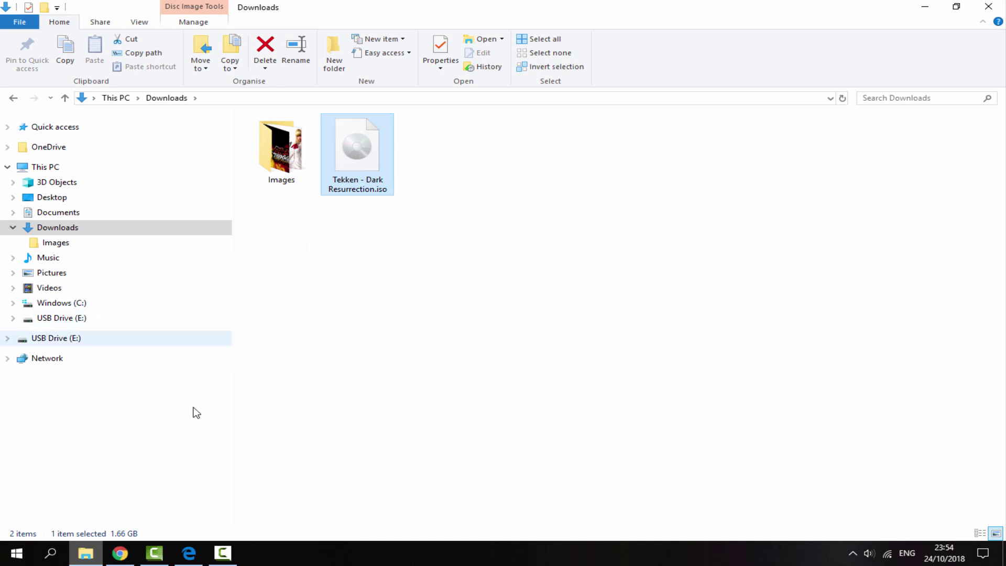
click(120, 553)
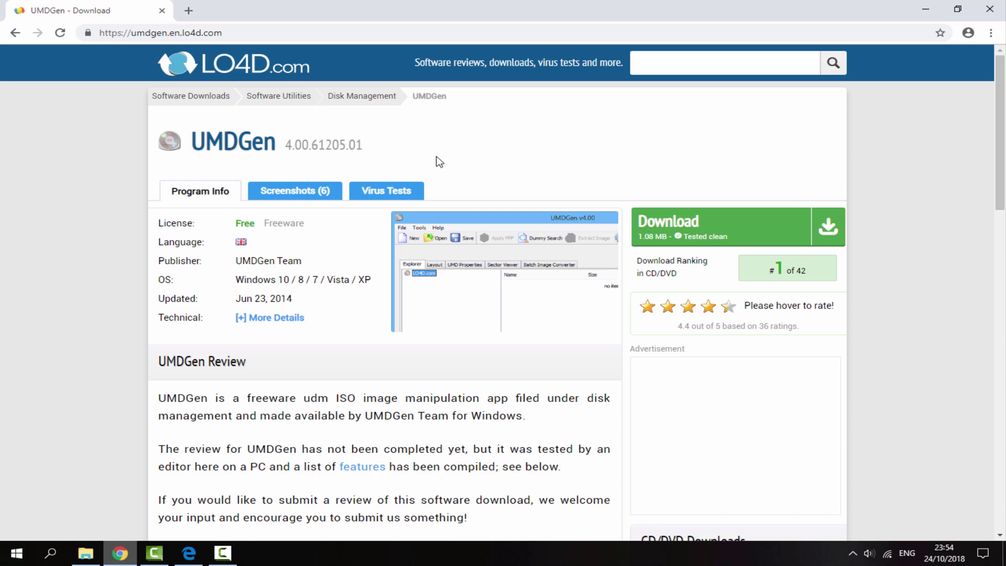
Download UMDGen_v4.00.rar from the LO4D.com UK mirror
click(672, 225)
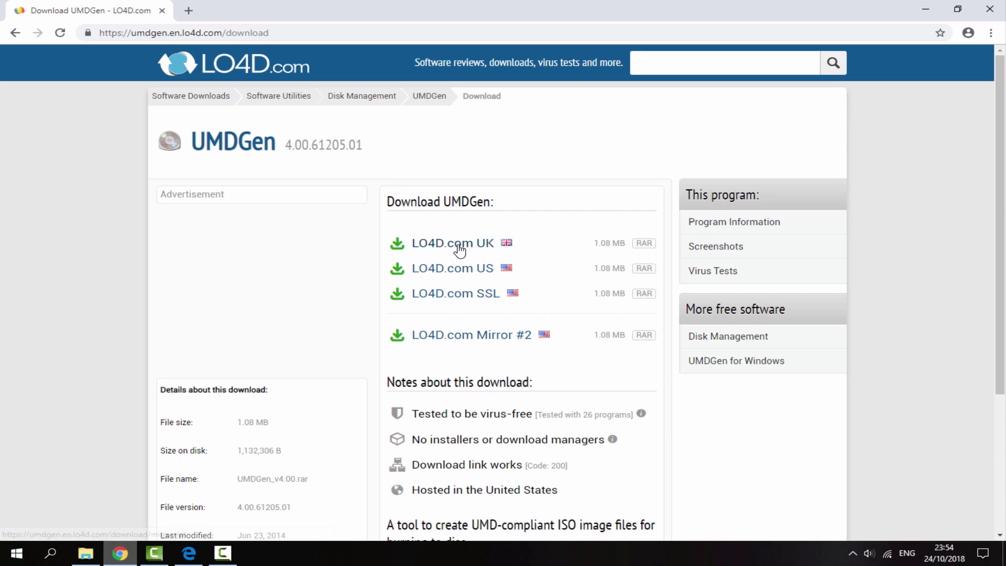
click(460, 251)
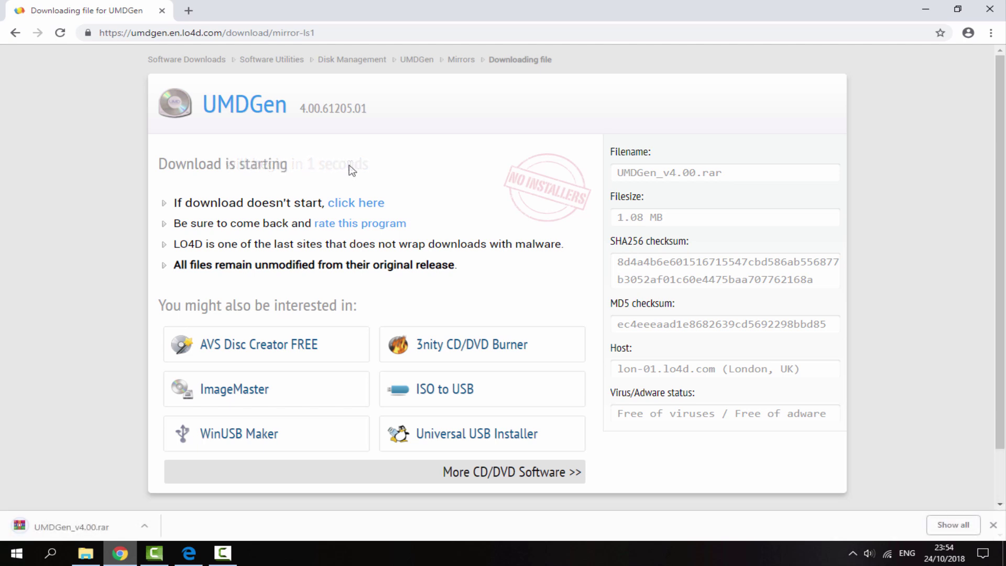
Launch UMDGen.exe from the UMDGen_v4.00.rar archive and close WinRAR
click(993, 525)
click(85, 554)
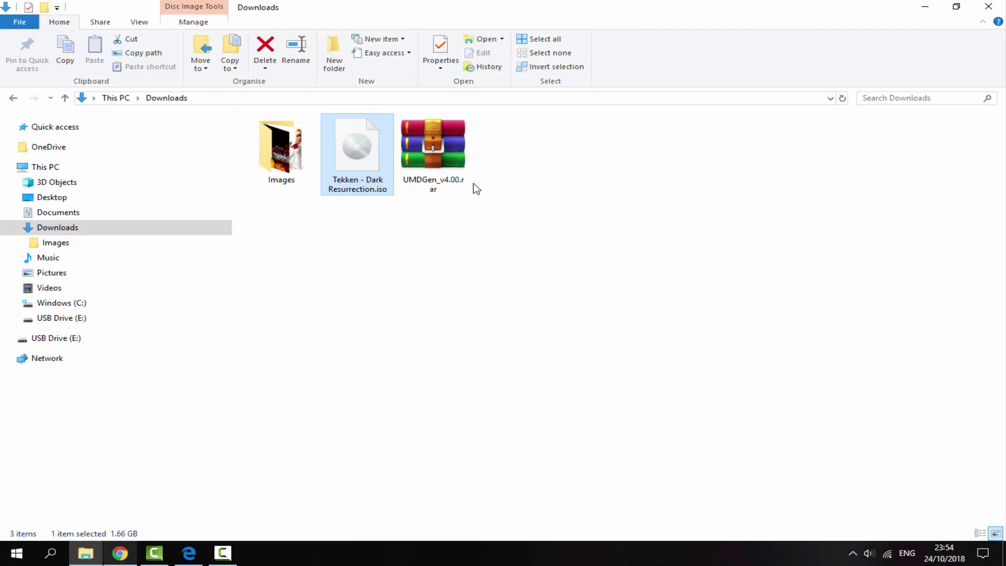
click(459, 185)
double_click(444, 157)
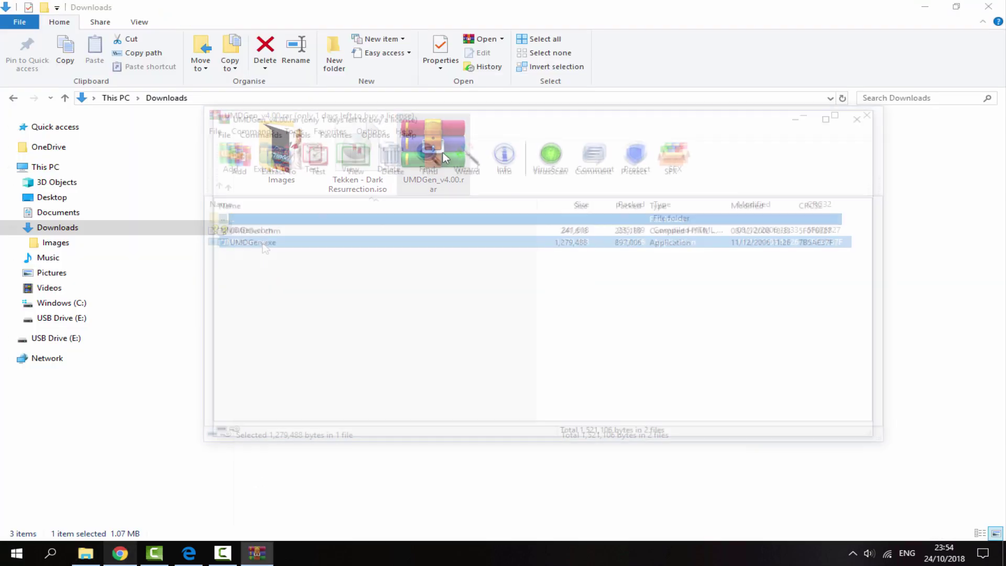
click(260, 243)
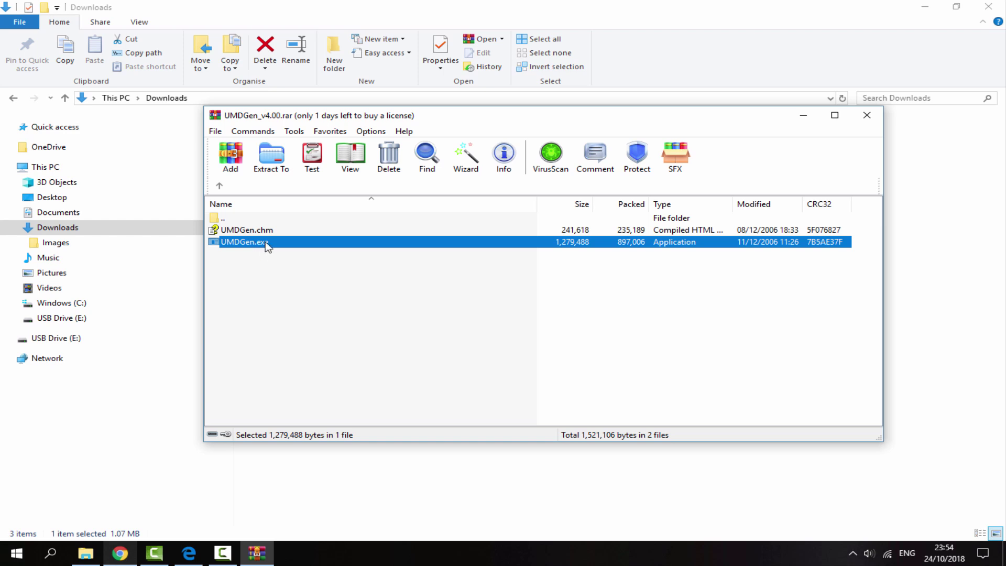
double_click(266, 242)
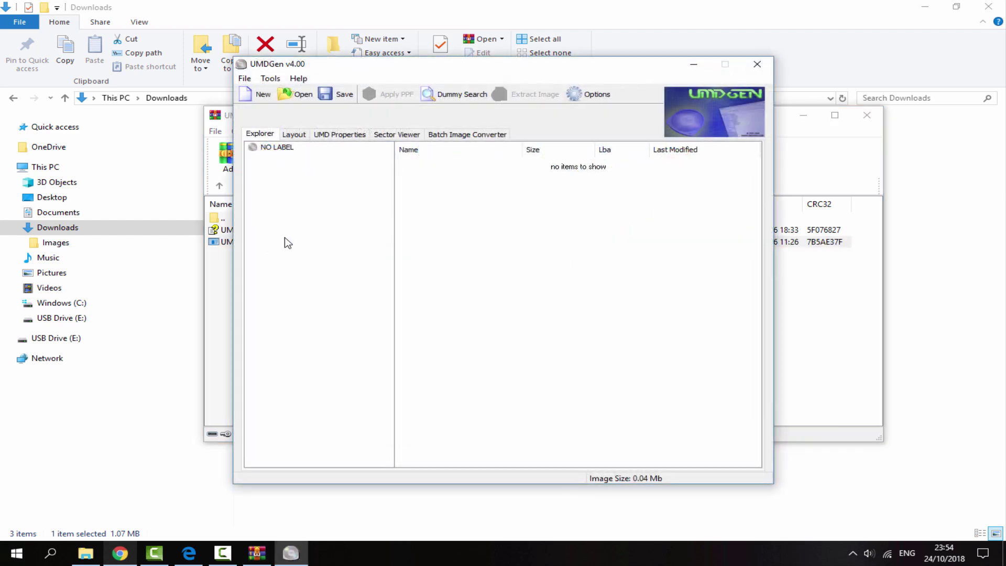
click(867, 115)
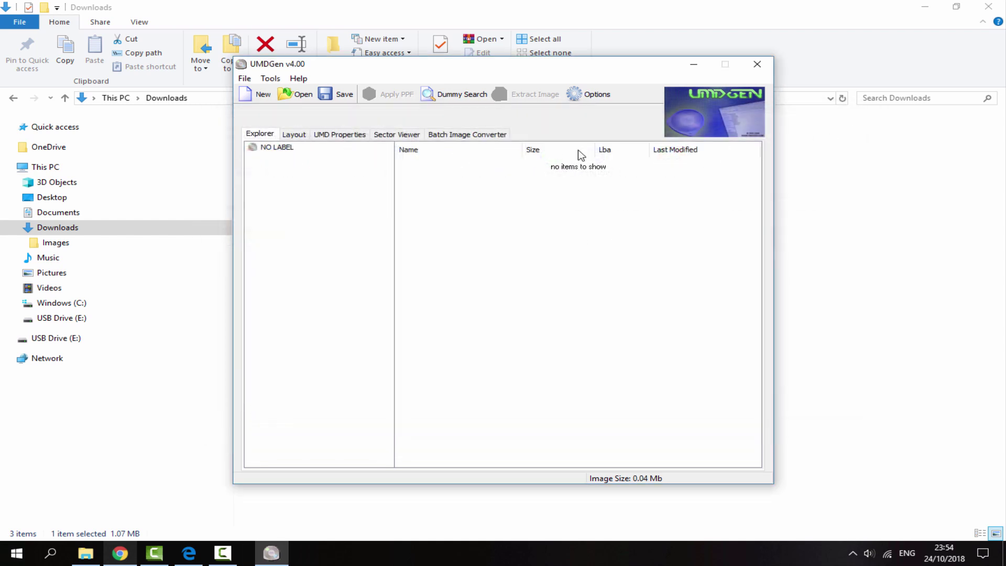
Load Tekken - Dark Resurrection.iso from Downloads into UMDGen
click(293, 95)
click(474, 212)
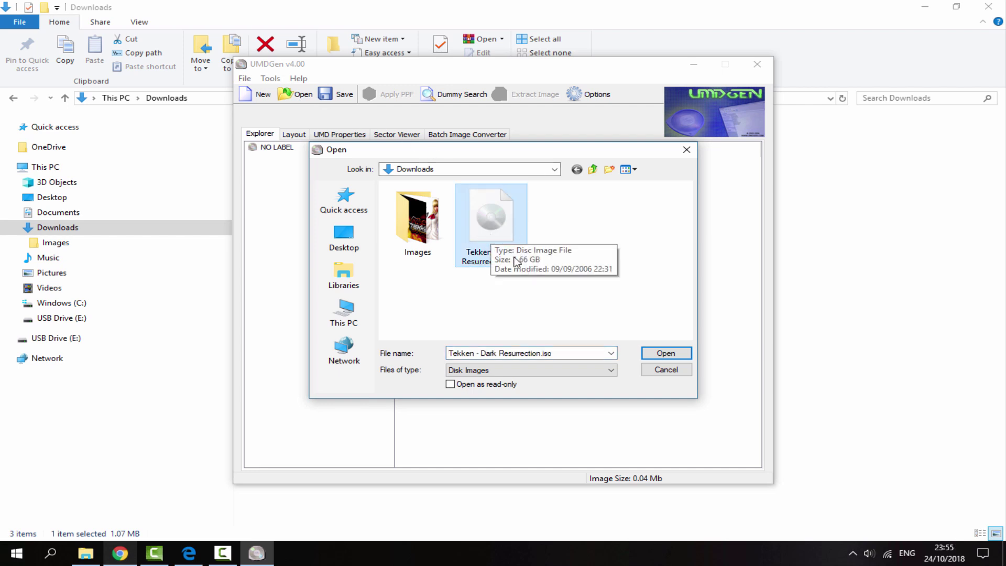
click(664, 353)
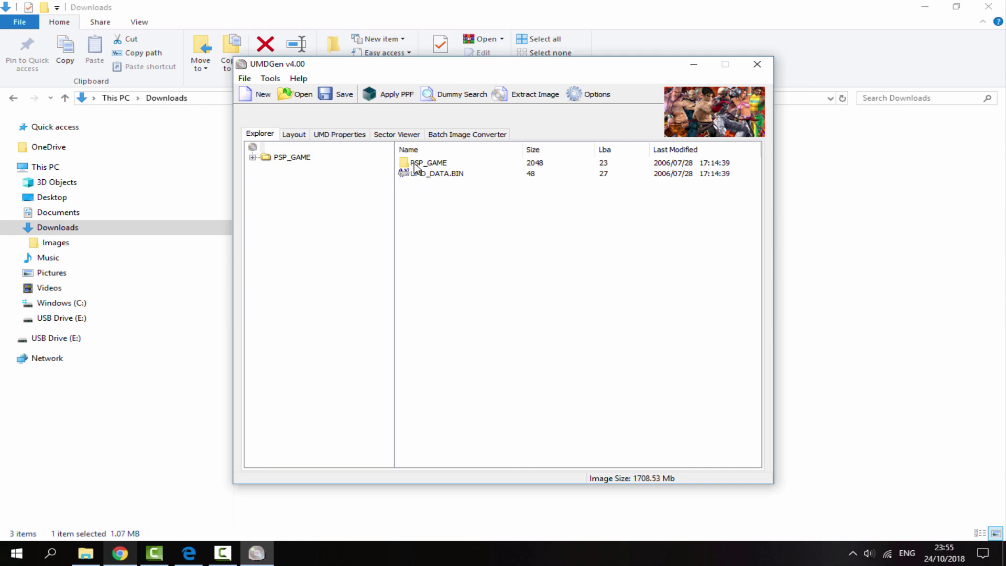
Extract ICON0.PNG and PIC1.PNG from PSP_GAME to Downloads, then delete them from the image
double_click(447, 164)
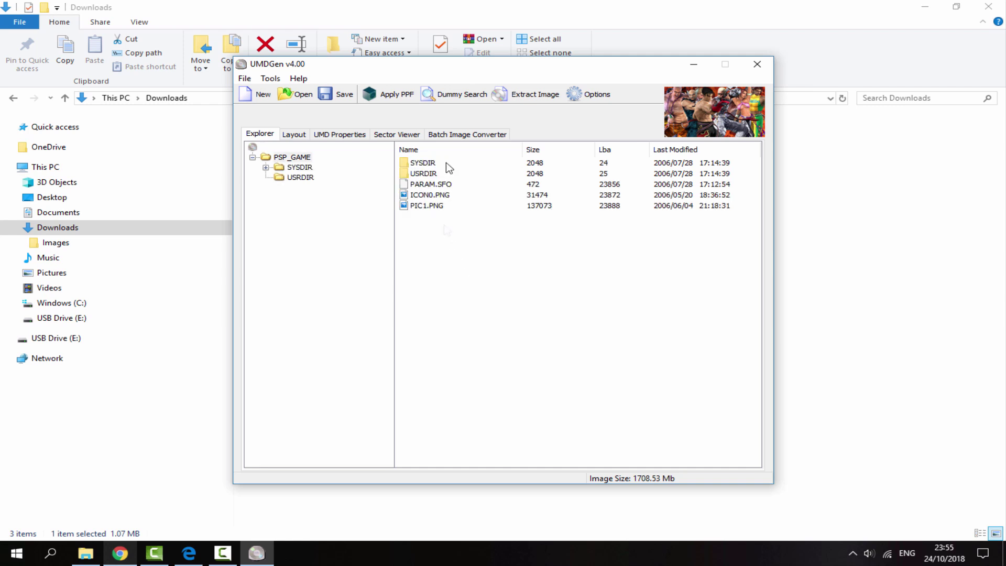
drag(443, 226, 438, 195)
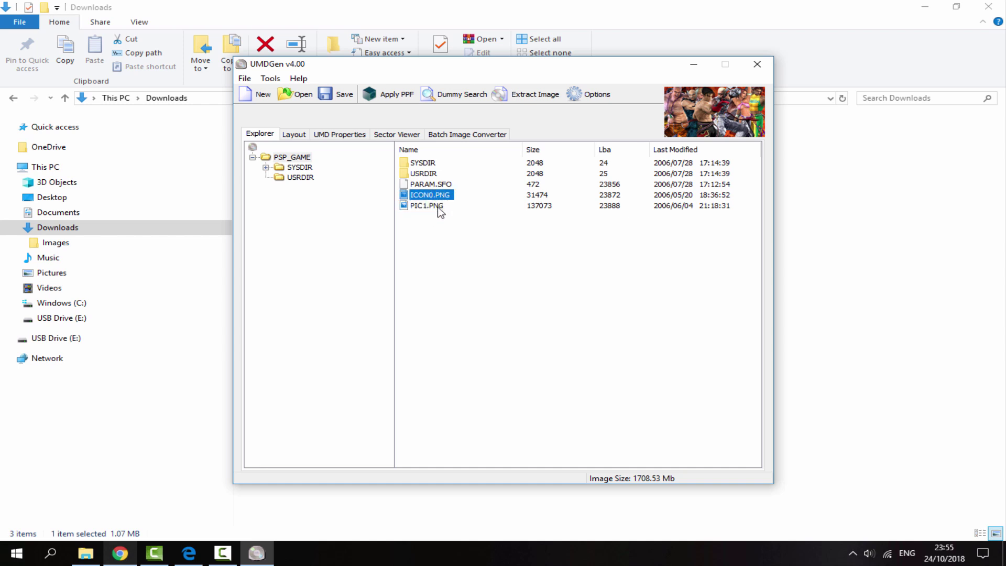
ctrl+click(438, 208)
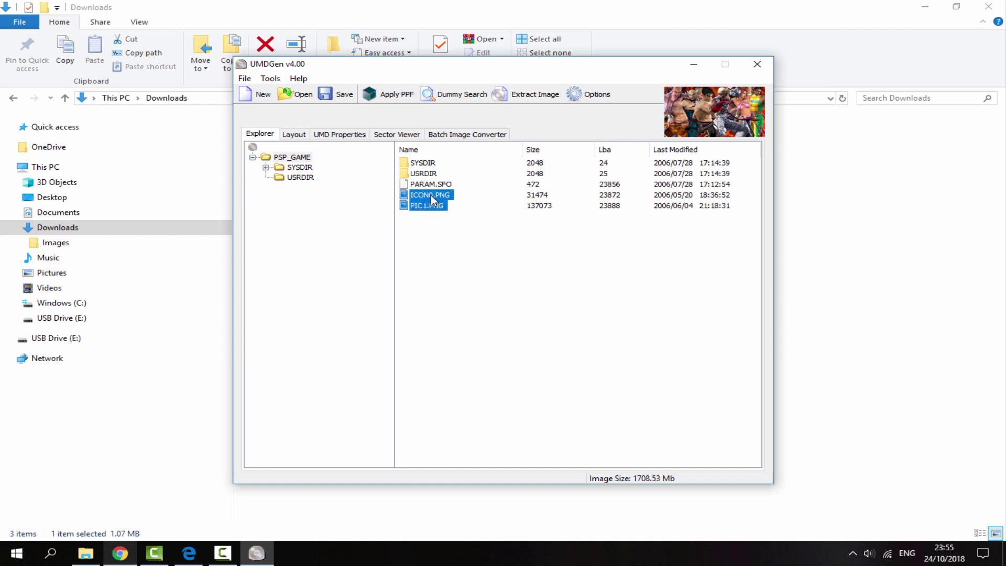
right_click(432, 198)
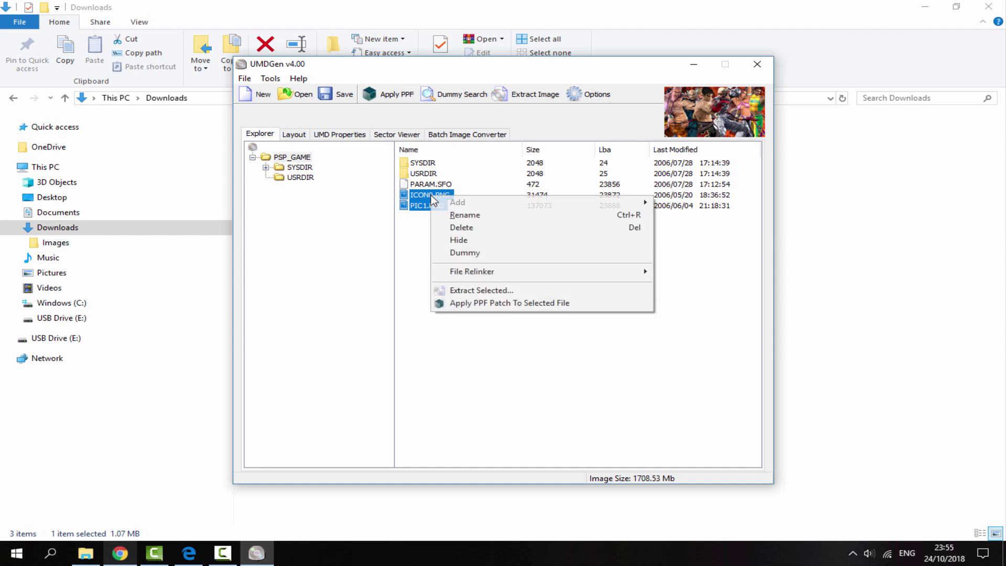
click(487, 292)
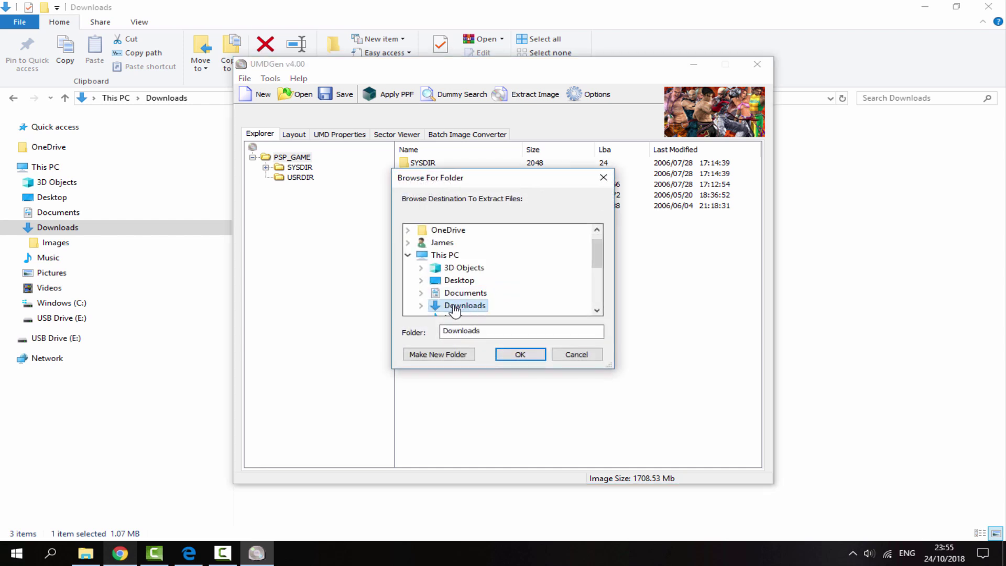
click(517, 358)
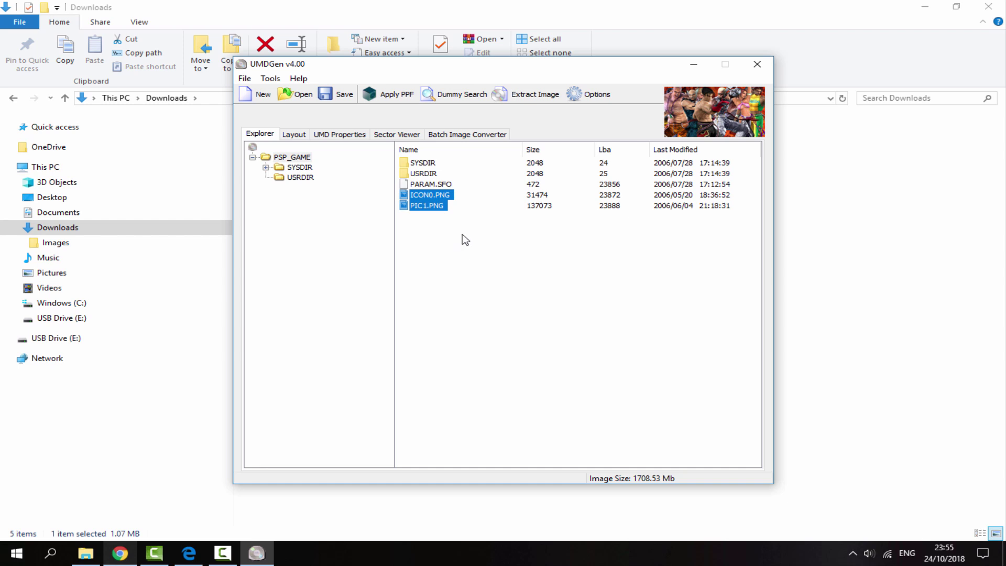
key(Delete)
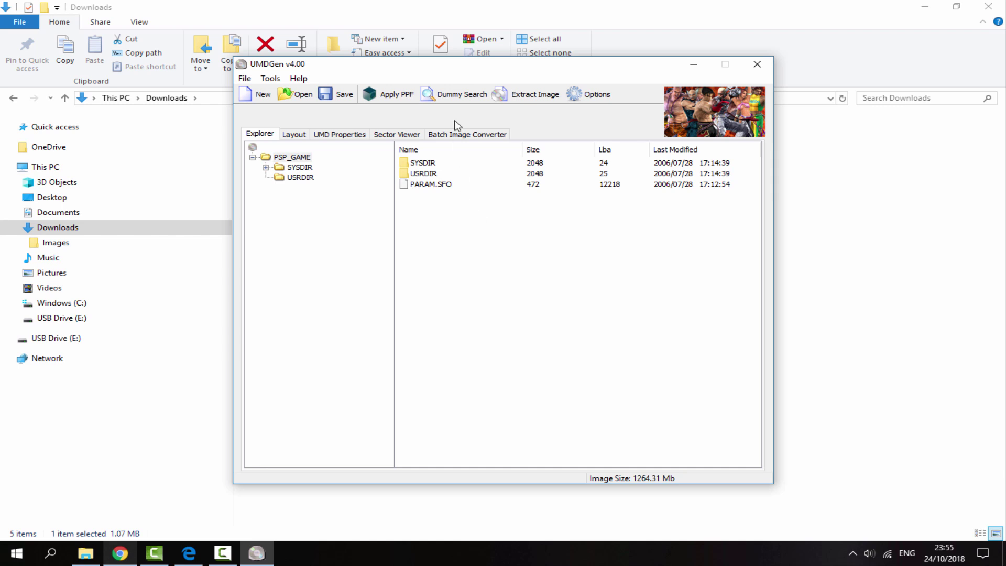
Compare PIC1.PNG with the replacement images Picture1.png and Picture2.png in Photos
click(695, 65)
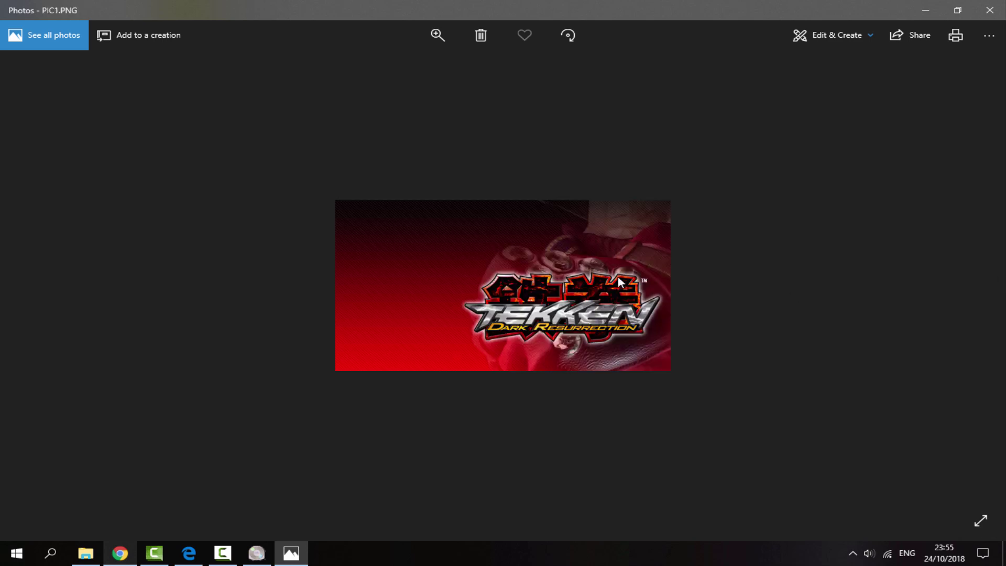
click(990, 10)
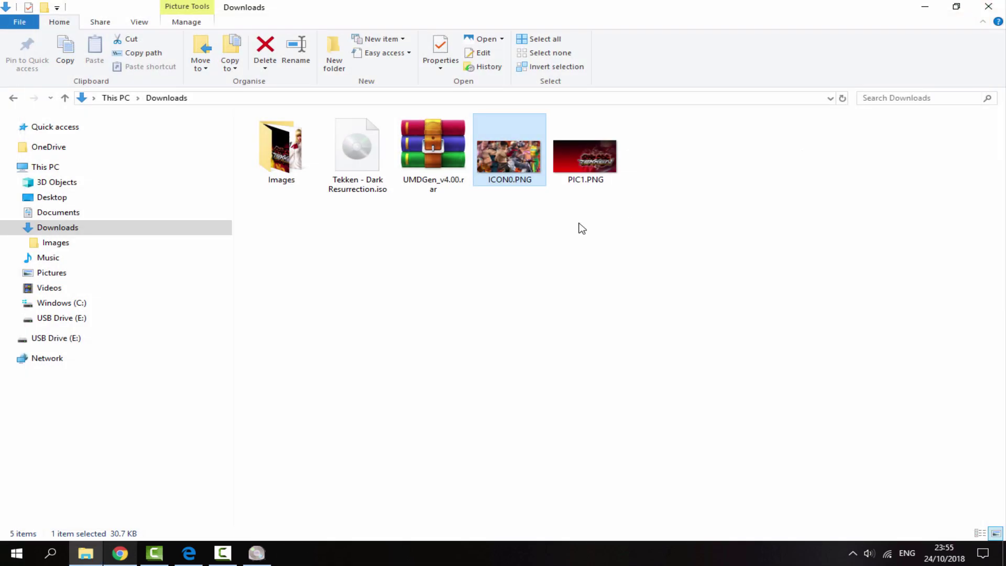
double_click(282, 150)
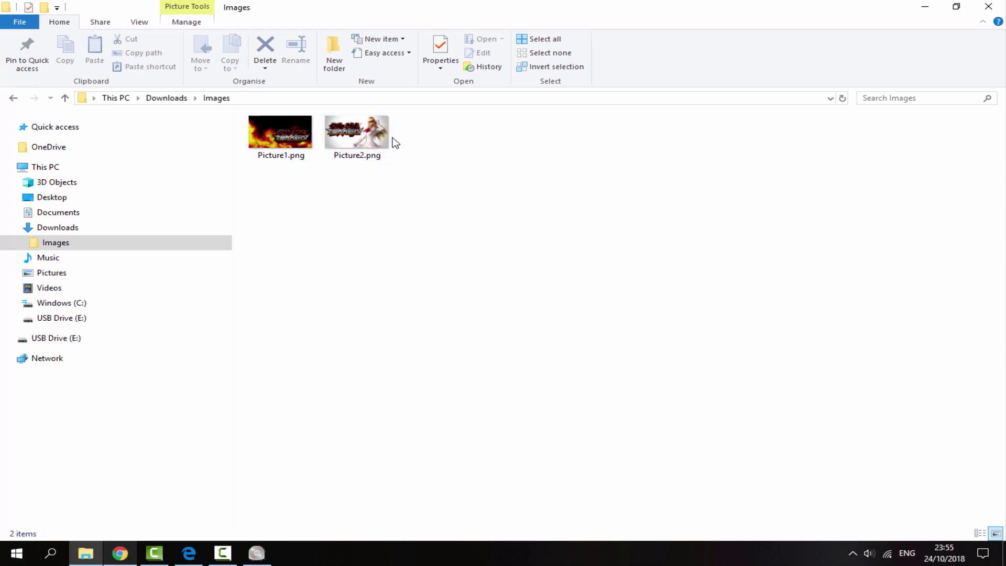
double_click(367, 137)
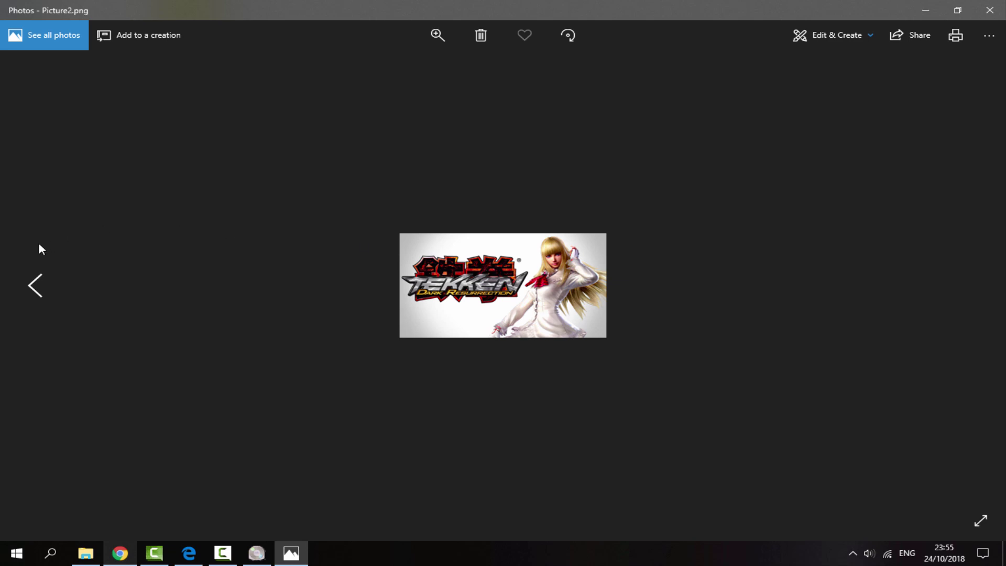
click(36, 278)
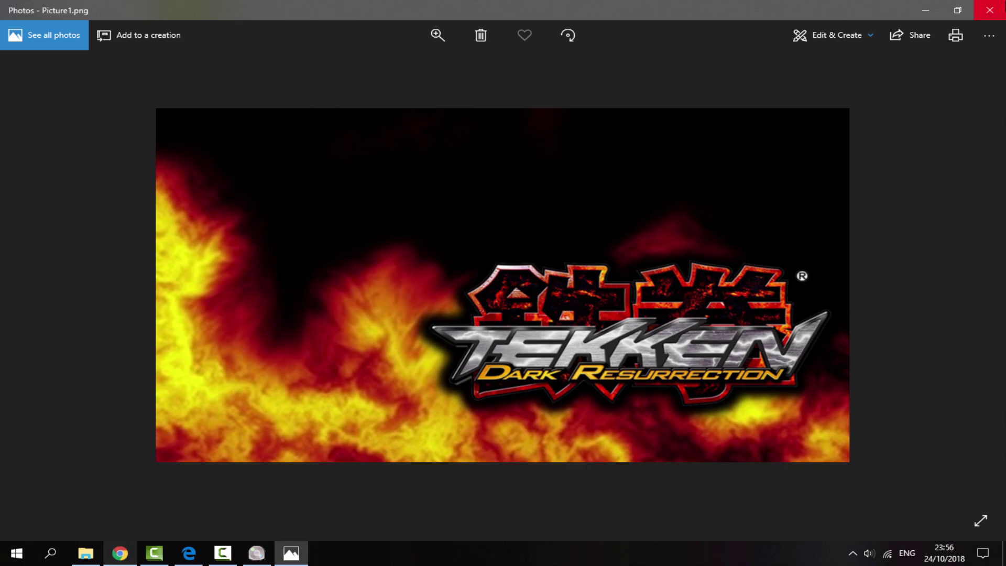
click(990, 10)
double_click(359, 136)
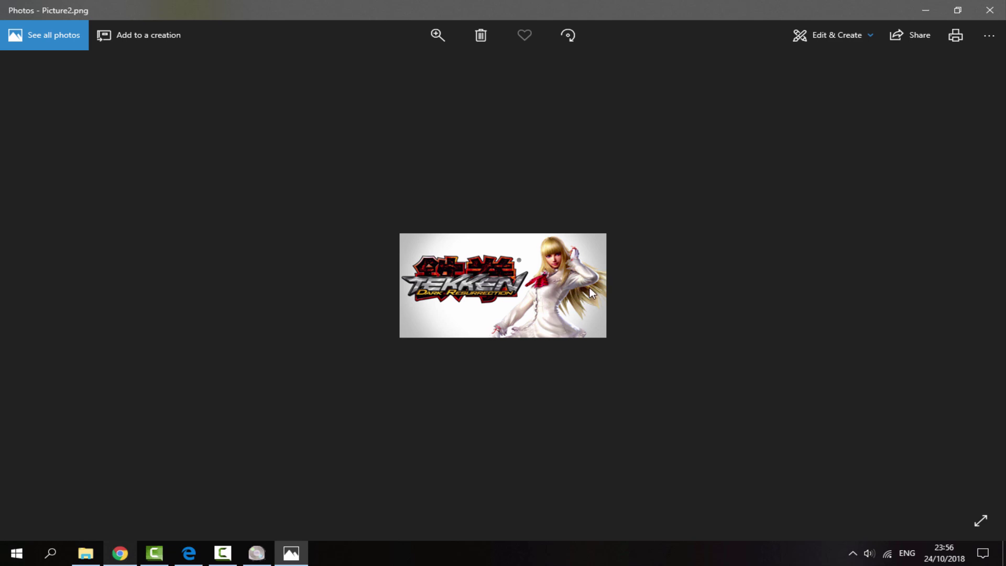
click(991, 8)
Open ICON0.PNG in paint.net to check its 144 × 80 size, then return to the Images folder
click(156, 98)
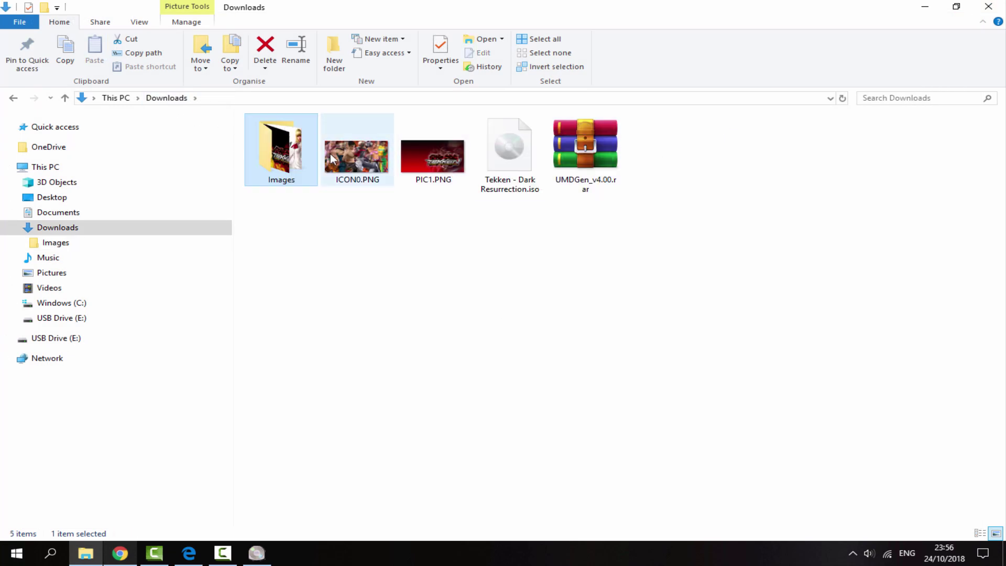
click(357, 165)
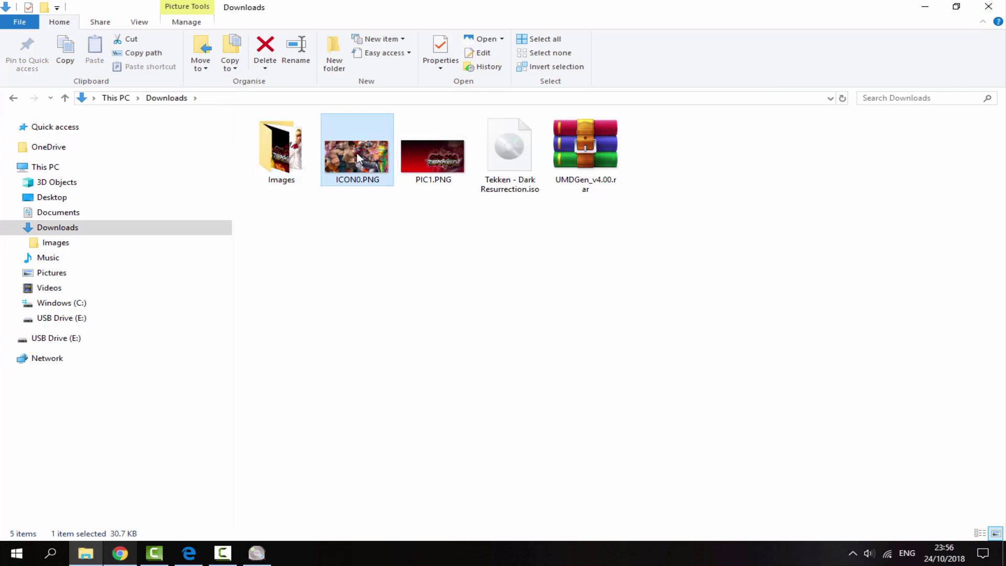
right_click(360, 158)
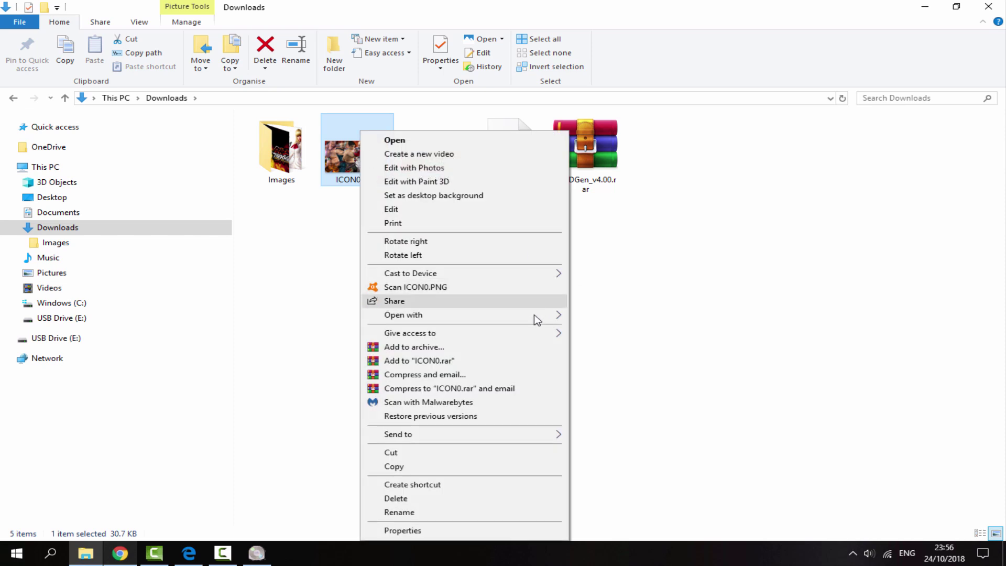
mouse_move(536, 321)
click(620, 387)
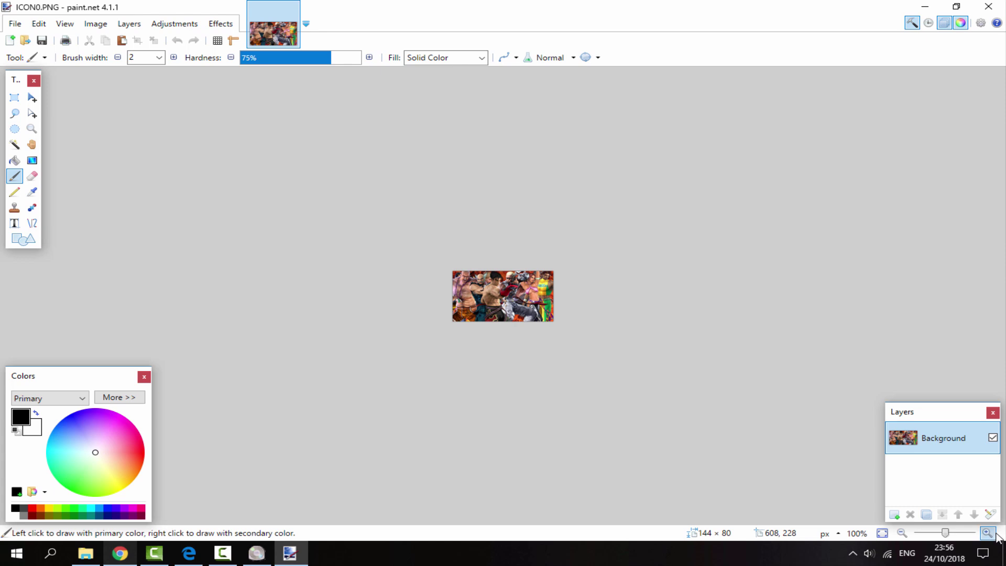
click(990, 534)
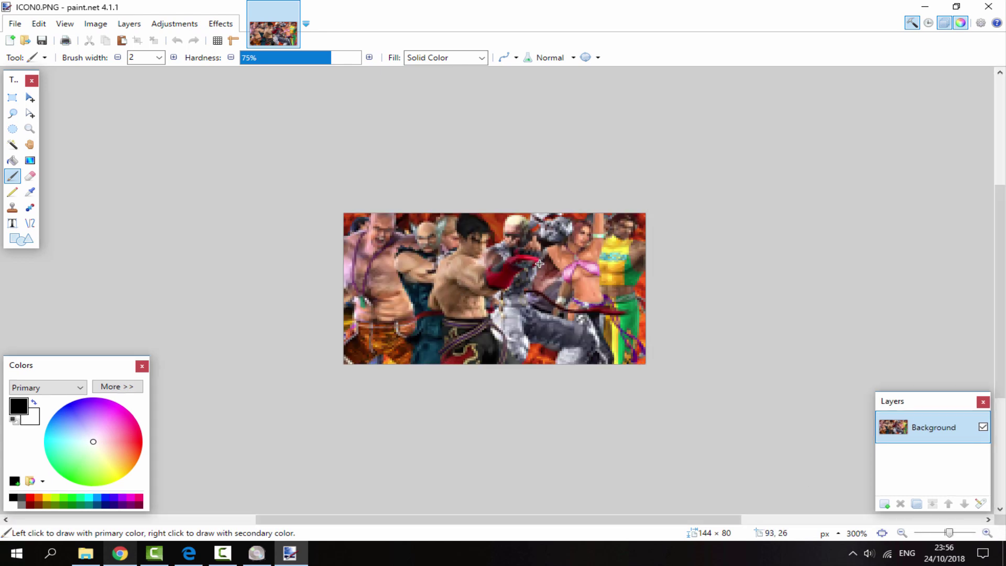
click(87, 553)
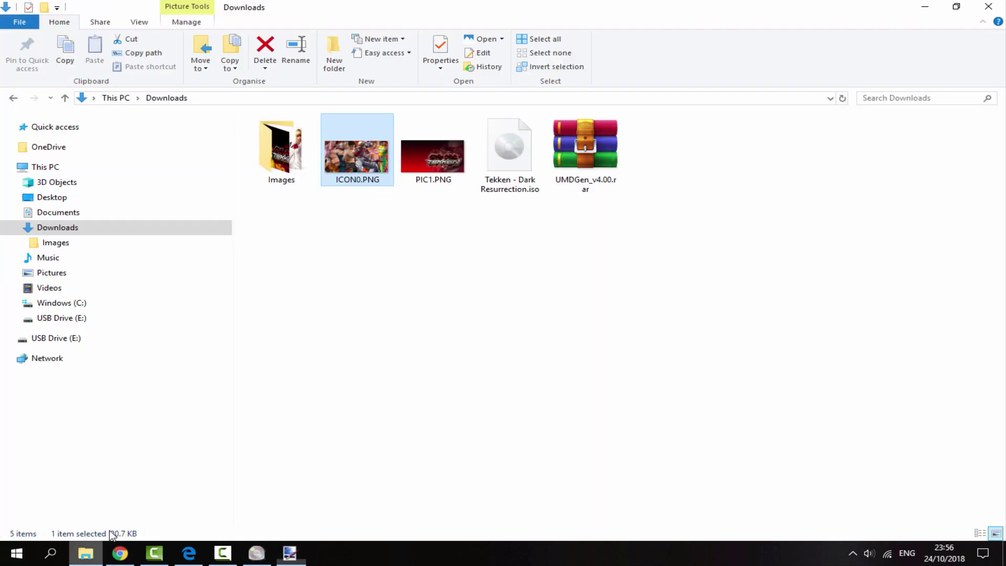
double_click(278, 172)
Paste Picture2.png into ICON0.PNG in paint.net, keeping the 144 × 80 canvas size
click(363, 130)
right_click(372, 134)
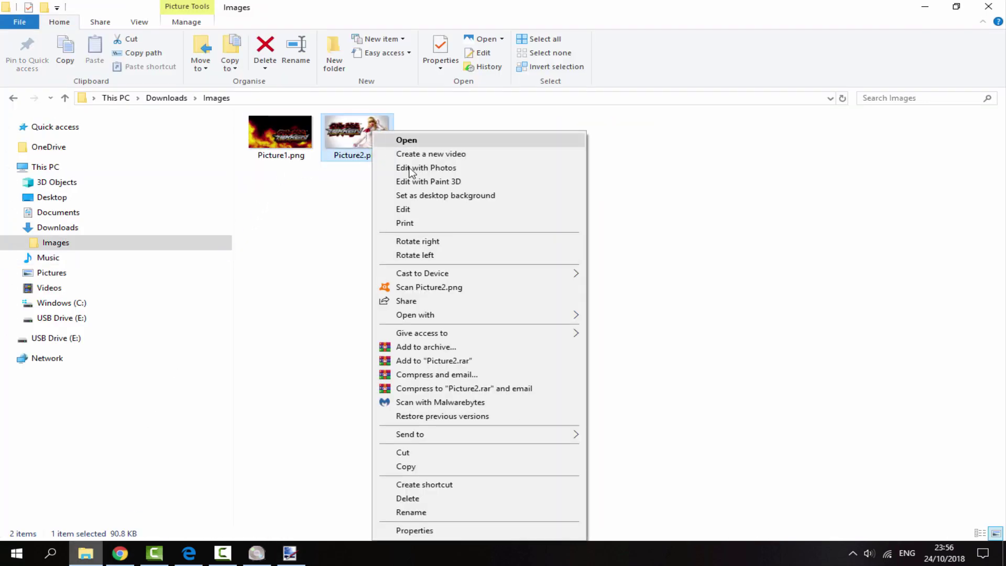
click(406, 466)
click(289, 553)
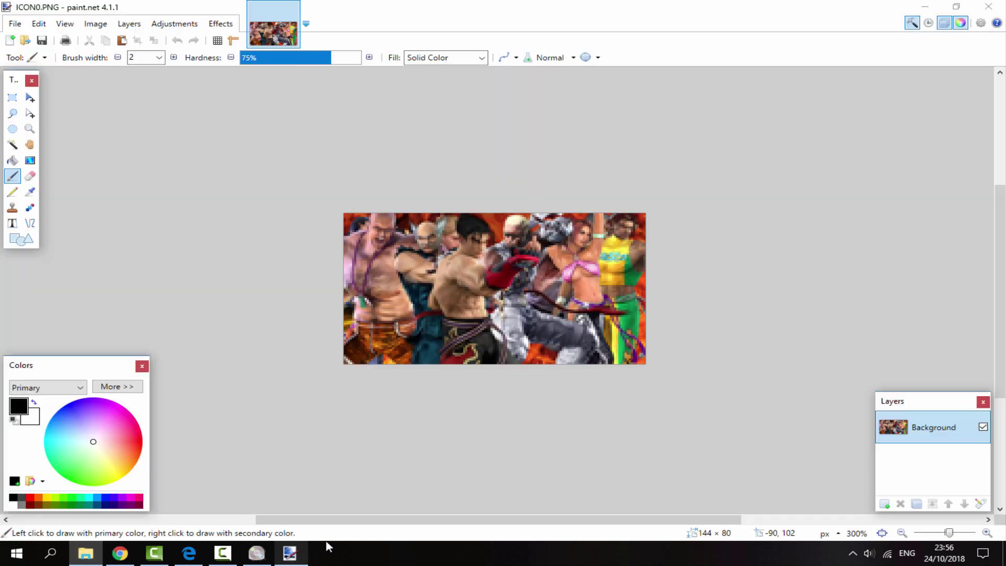
click(902, 532)
click(902, 533)
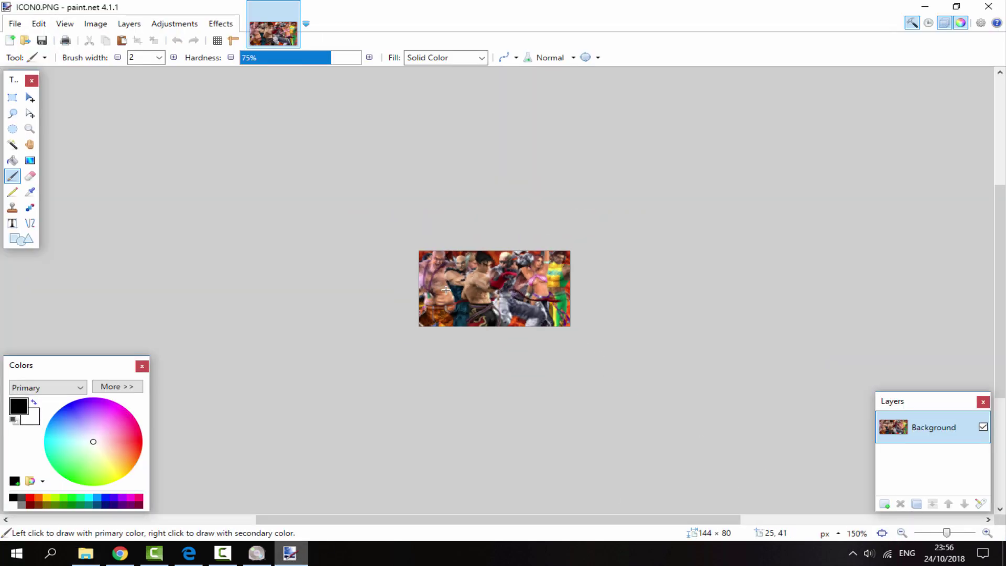
key(ctrl+v)
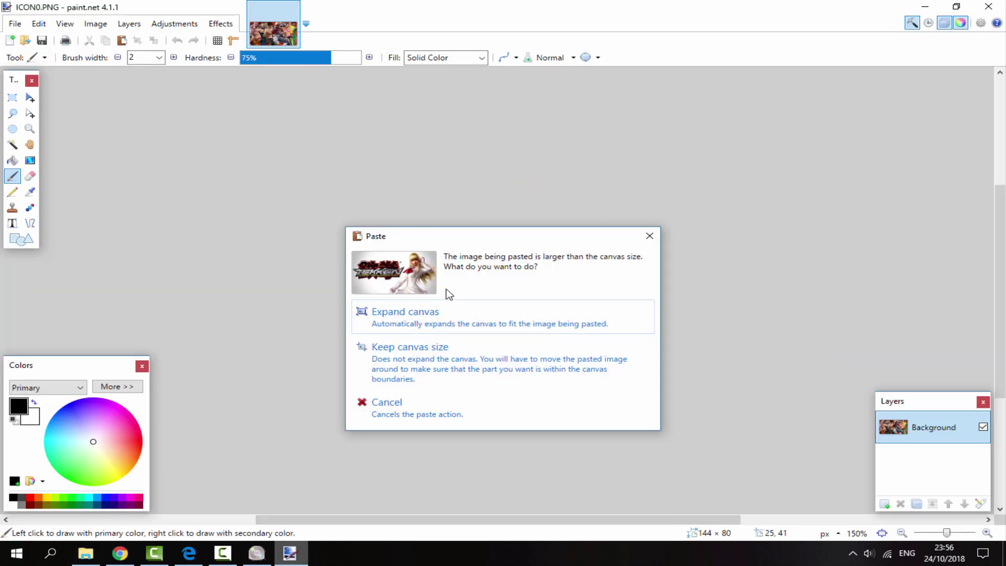
click(427, 363)
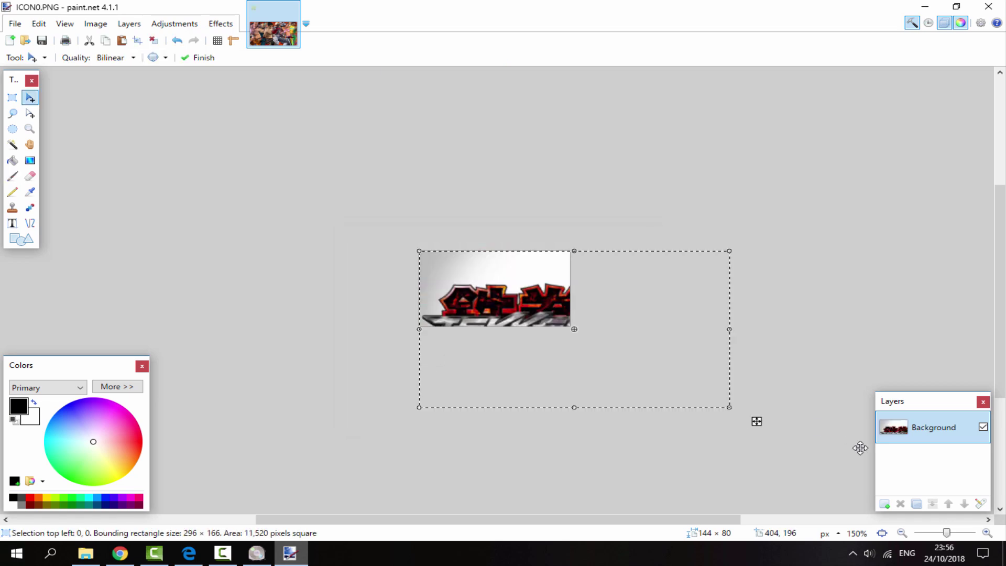
Resize the pasted Picture2 artwork to fill the full 144 × 80 canvas and commit it
drag(730, 408, 570, 322)
drag(493, 321, 490, 329)
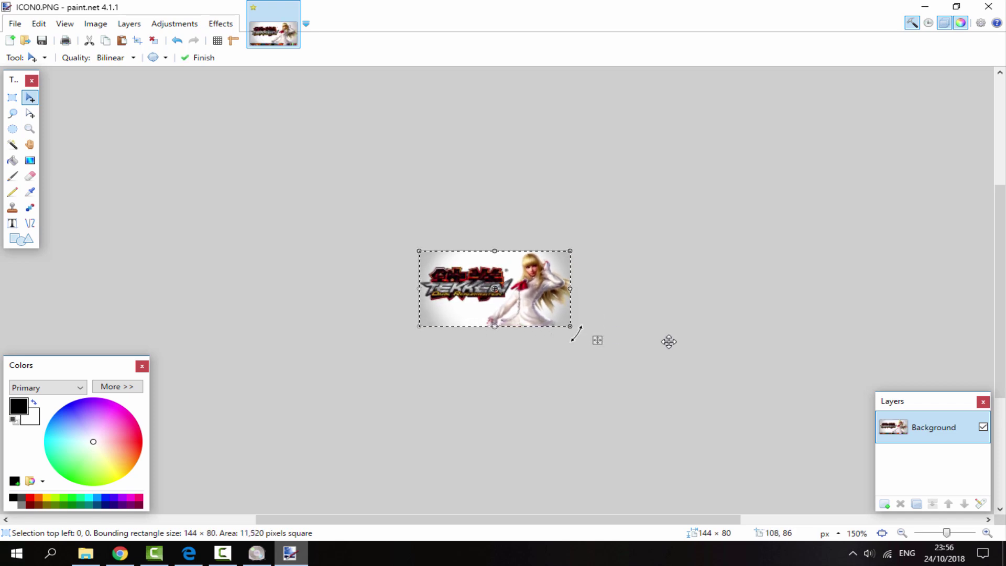
click(987, 533)
click(988, 533)
click(987, 533)
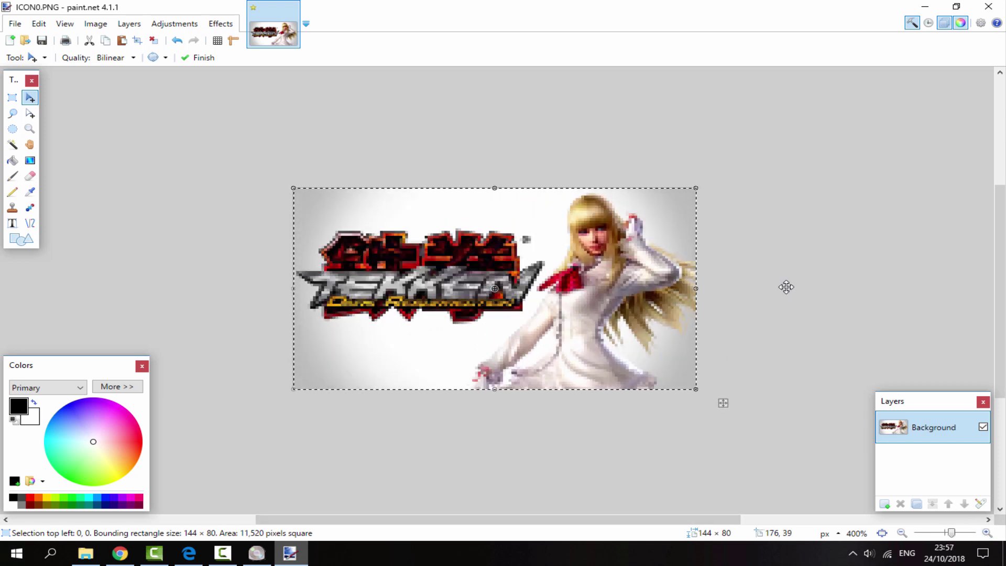
key(Return)
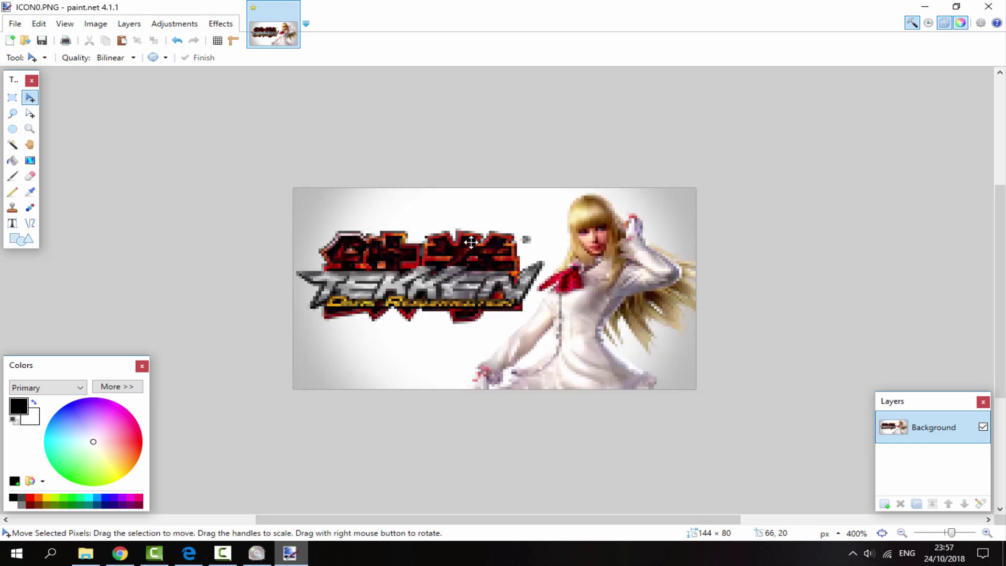
Save the edited ICON0.PNG as PNG and close it
click(988, 7)
click(448, 301)
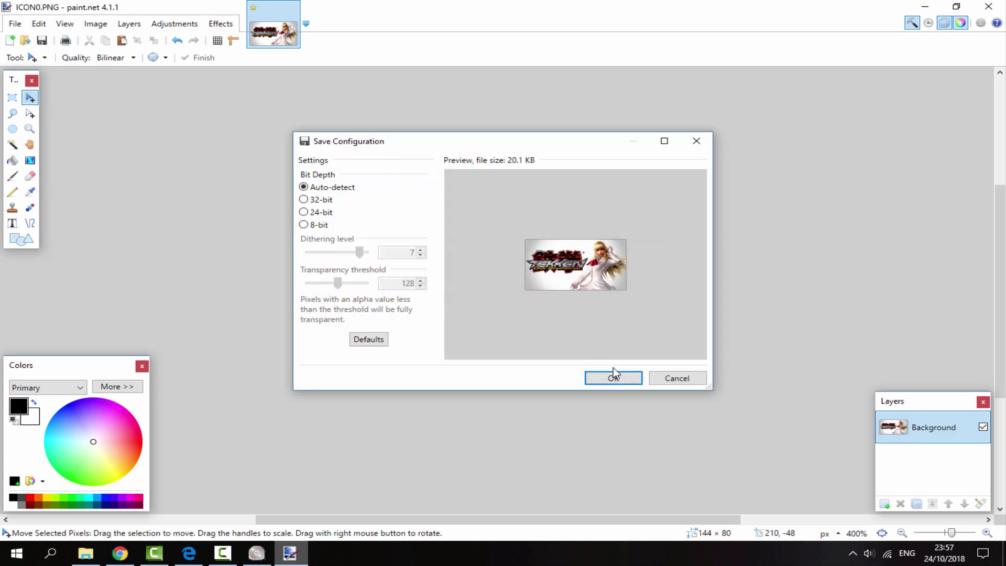
click(613, 376)
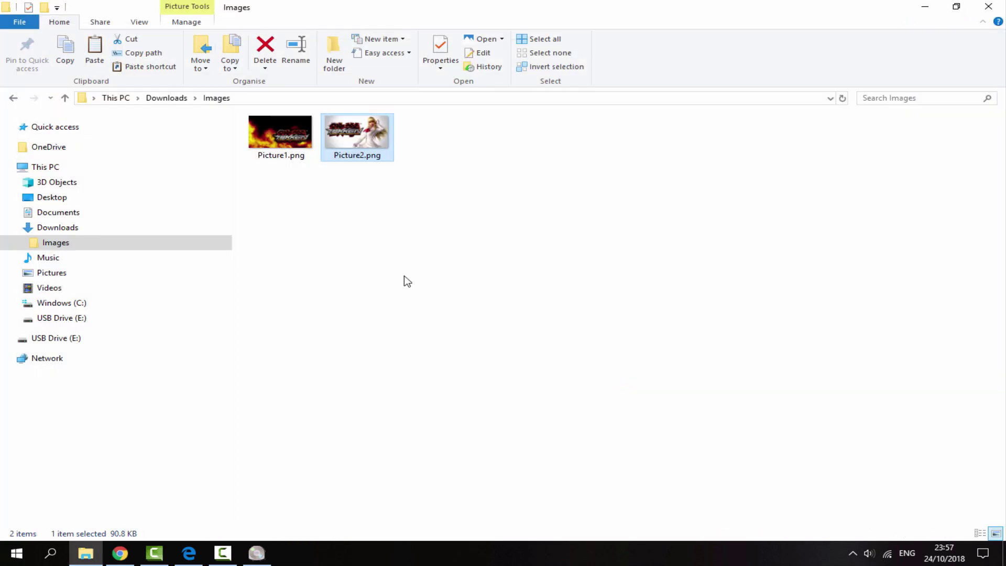
Copy Picture1.png and open PIC1.PNG in paint.net
right_click(287, 132)
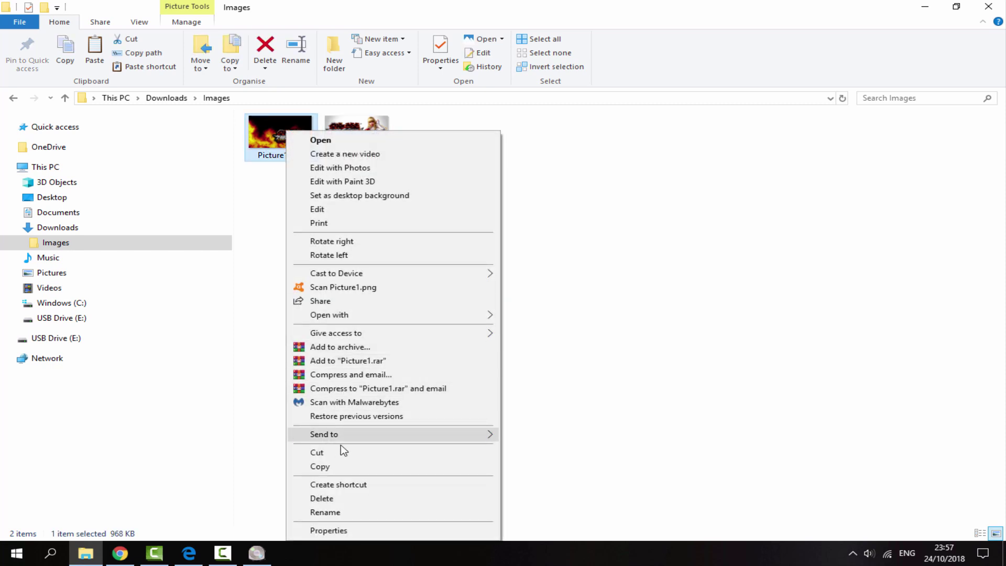
click(336, 467)
click(152, 98)
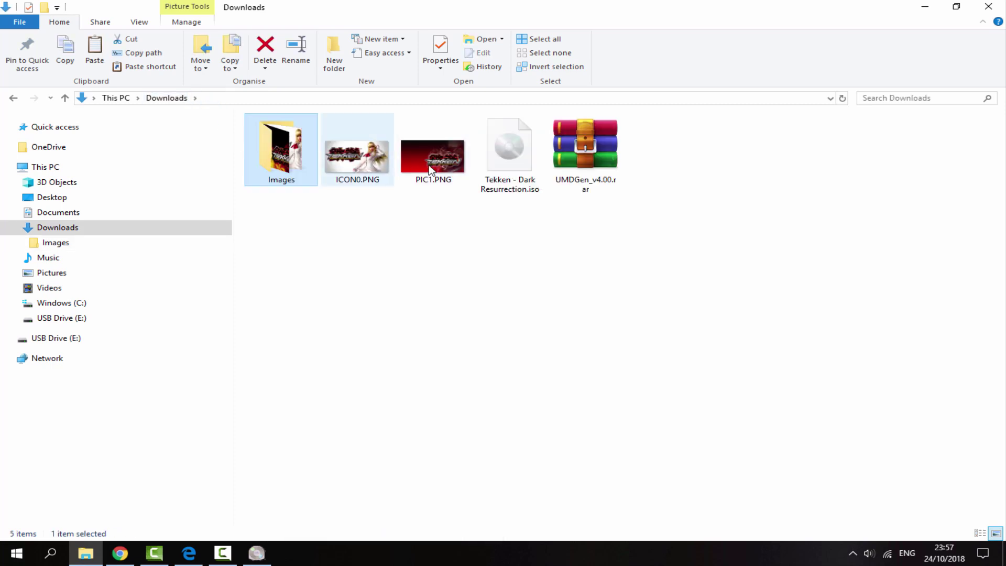
right_click(437, 150)
mouse_move(602, 314)
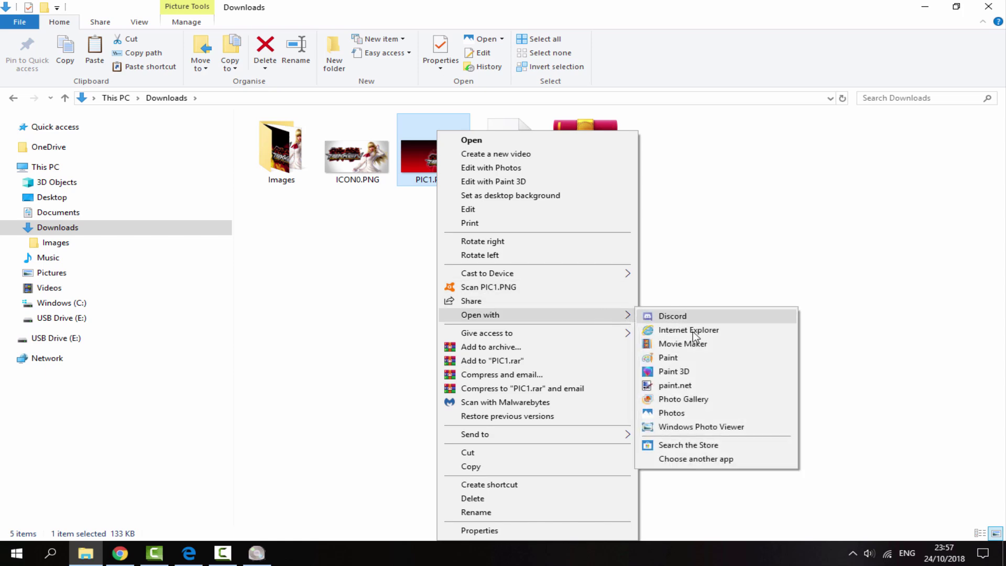
click(675, 386)
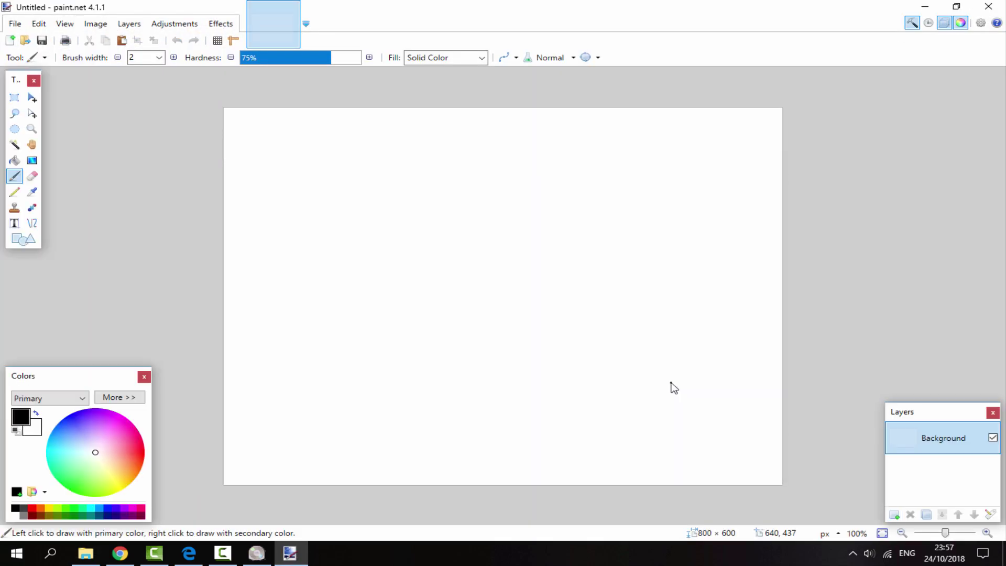
Paste the Tekken flame artwork, keeping canvas size, and stretch it to fill 480 × 272
key(ctrl+v)
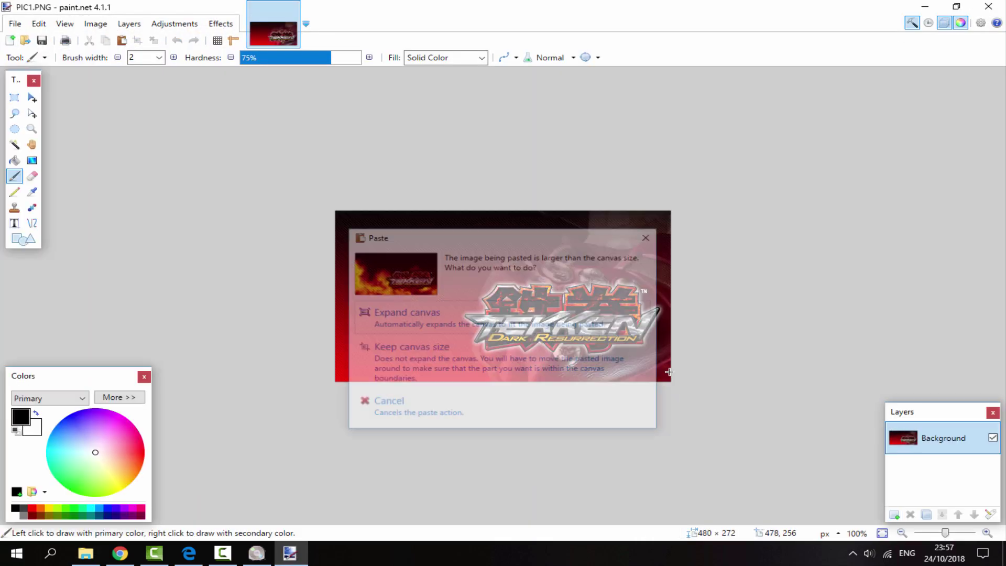
click(444, 358)
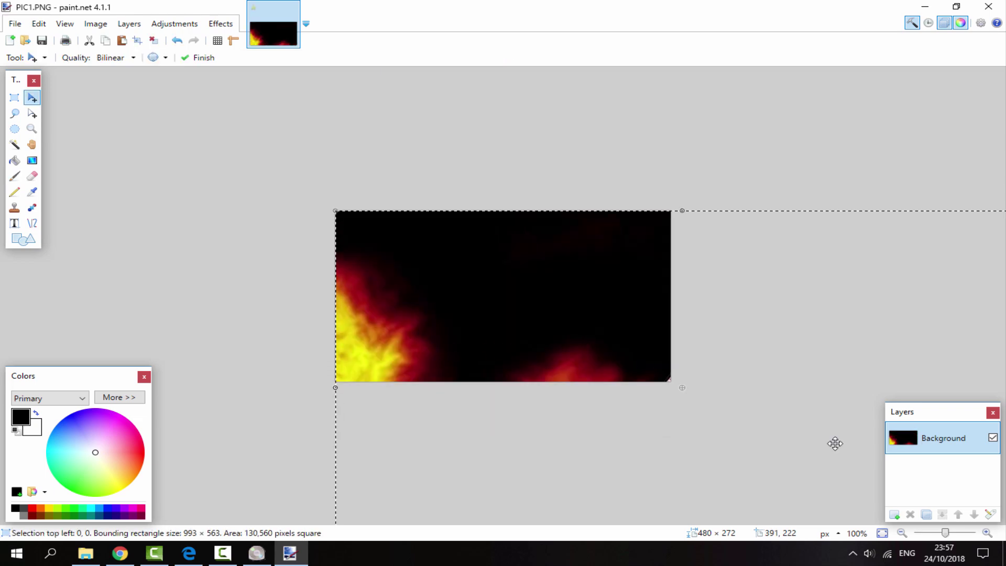
click(902, 533)
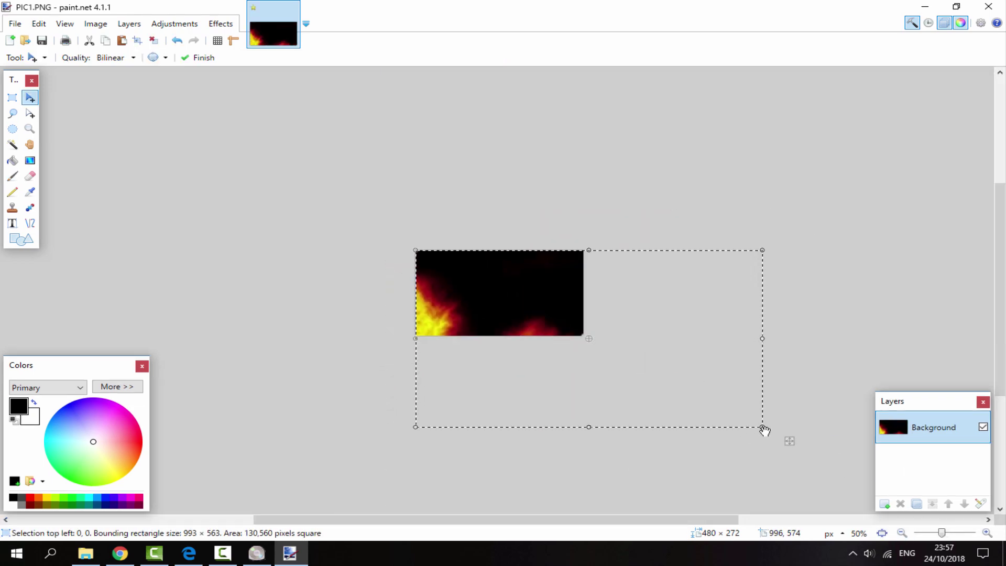
drag(763, 426, 585, 329)
click(987, 533)
click(987, 534)
click(988, 533)
click(988, 533)
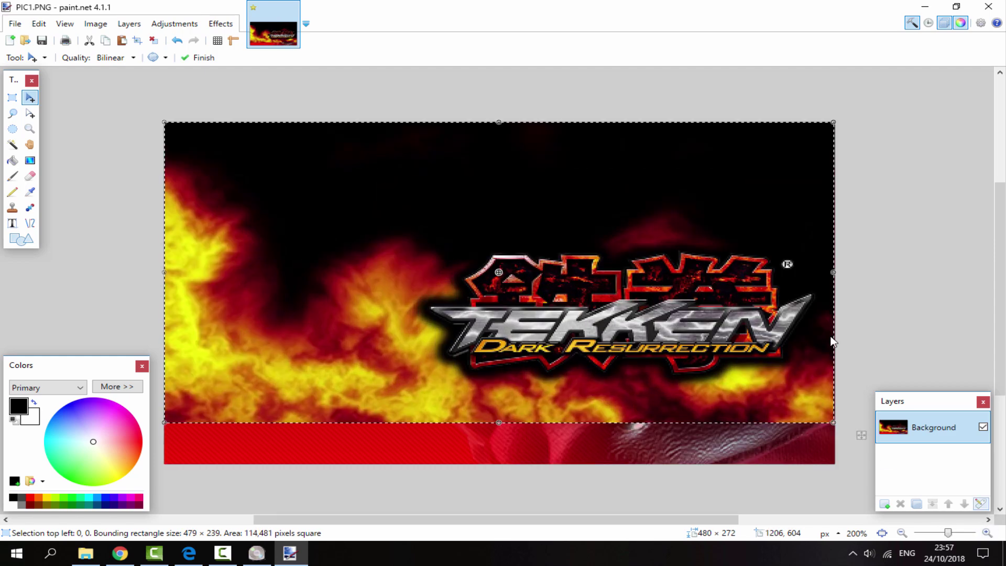
drag(829, 276, 833, 274)
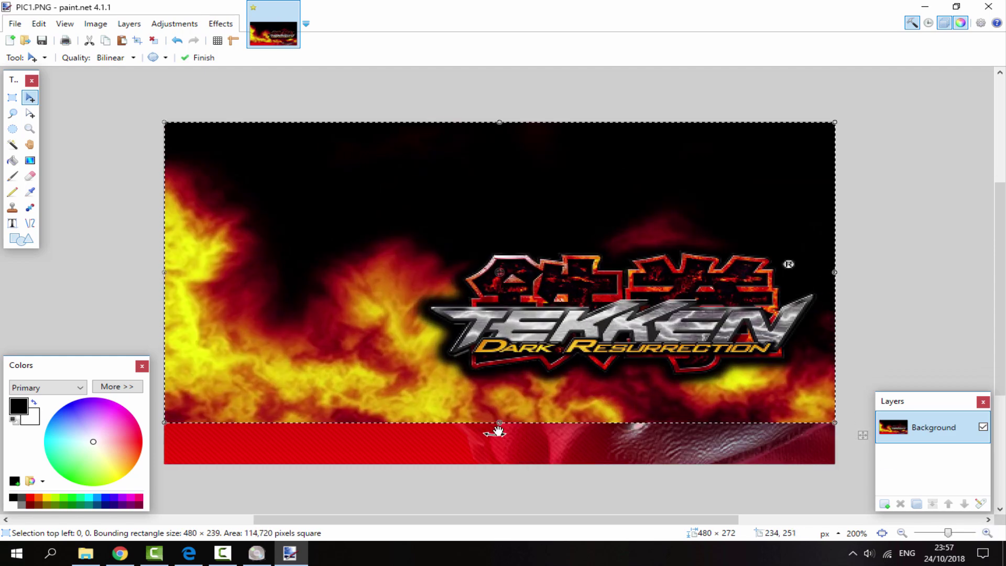
drag(500, 422, 500, 466)
key(ctrl+d)
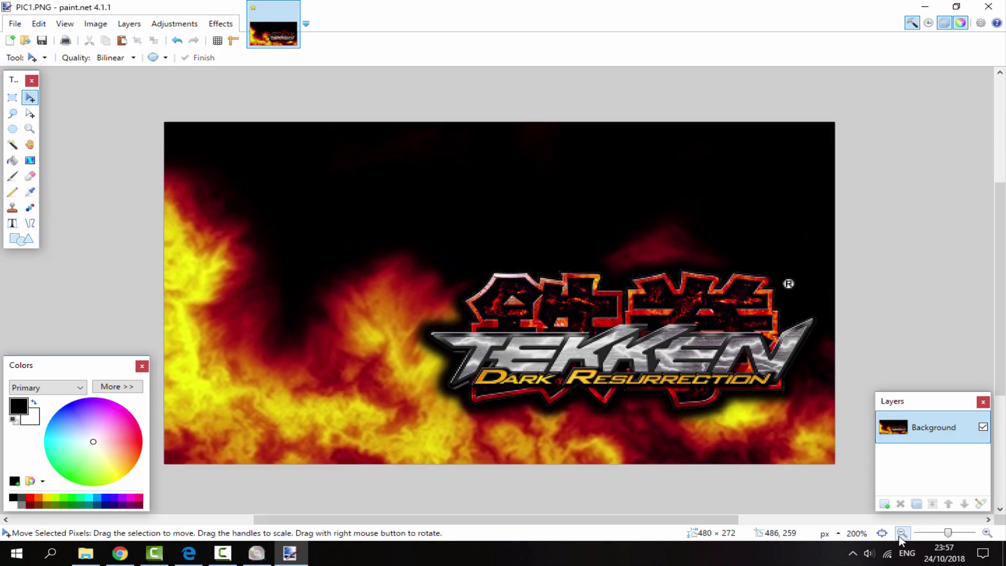
click(902, 534)
Save the edited PIC1.PNG and close paint.net
click(989, 7)
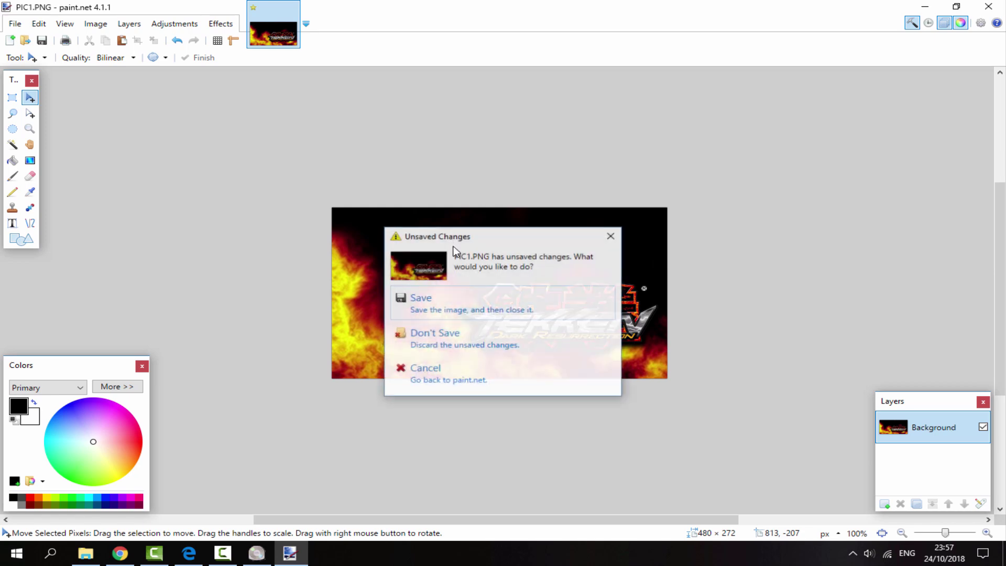
click(501, 299)
click(603, 382)
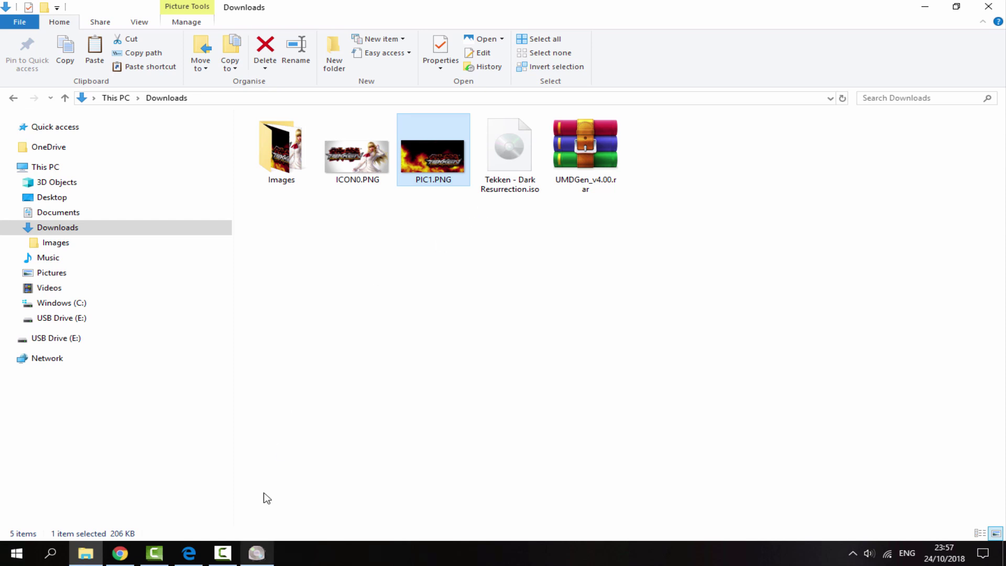
Add the edited ICON0.PNG and PIC1.PNG back into PSP_GAME via Add > Existing File(s)
right_click(446, 220)
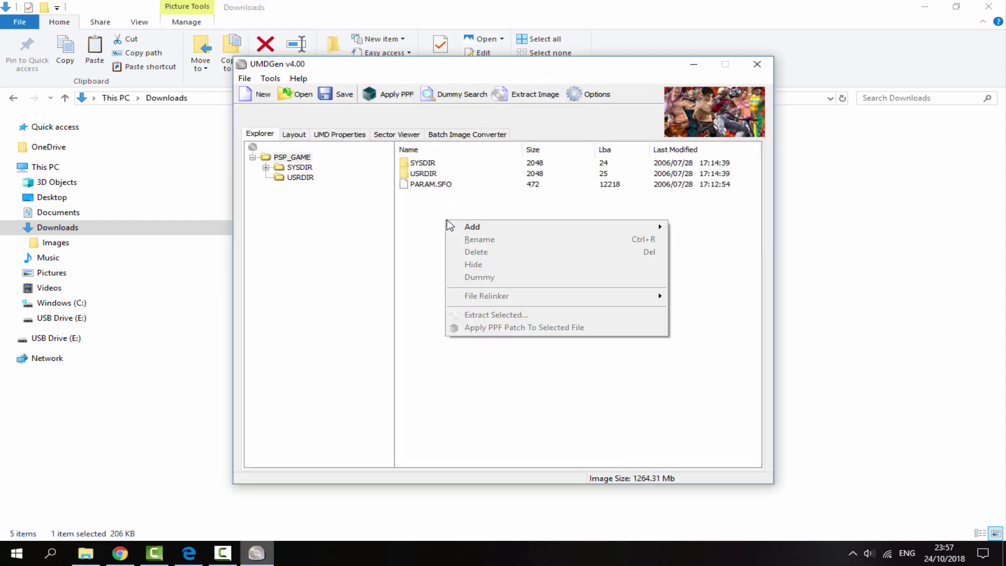
mouse_move(462, 228)
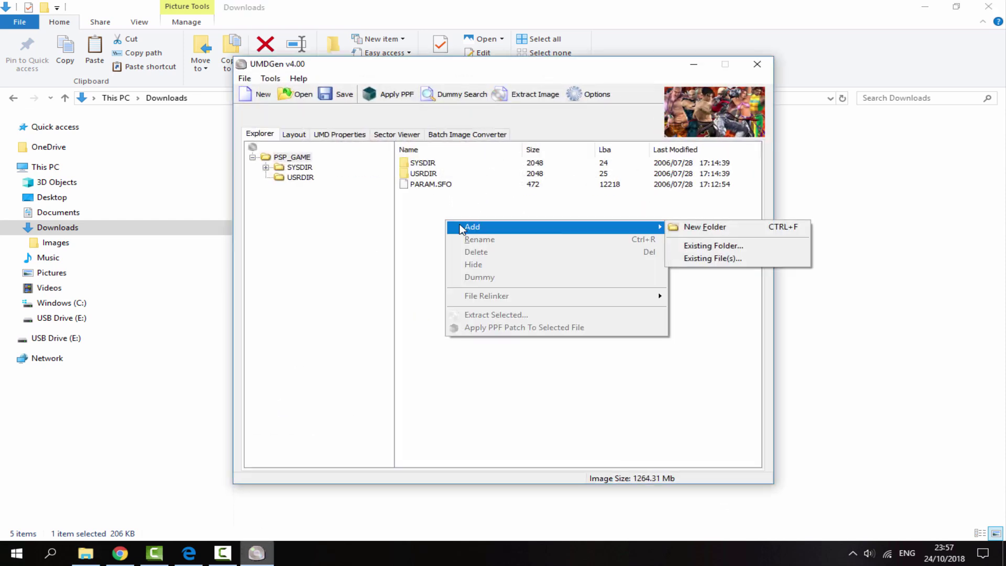
click(704, 262)
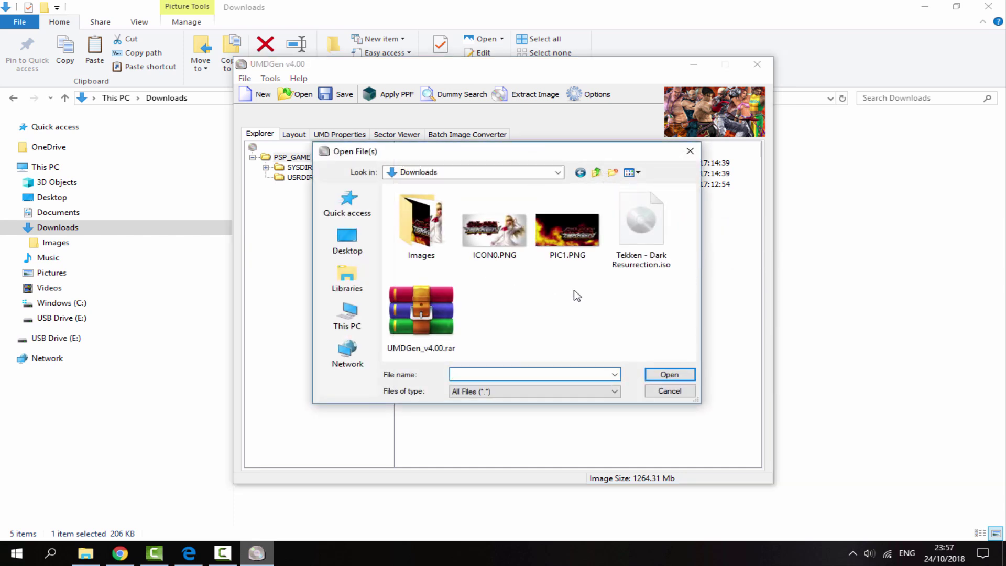
drag(574, 294, 493, 229)
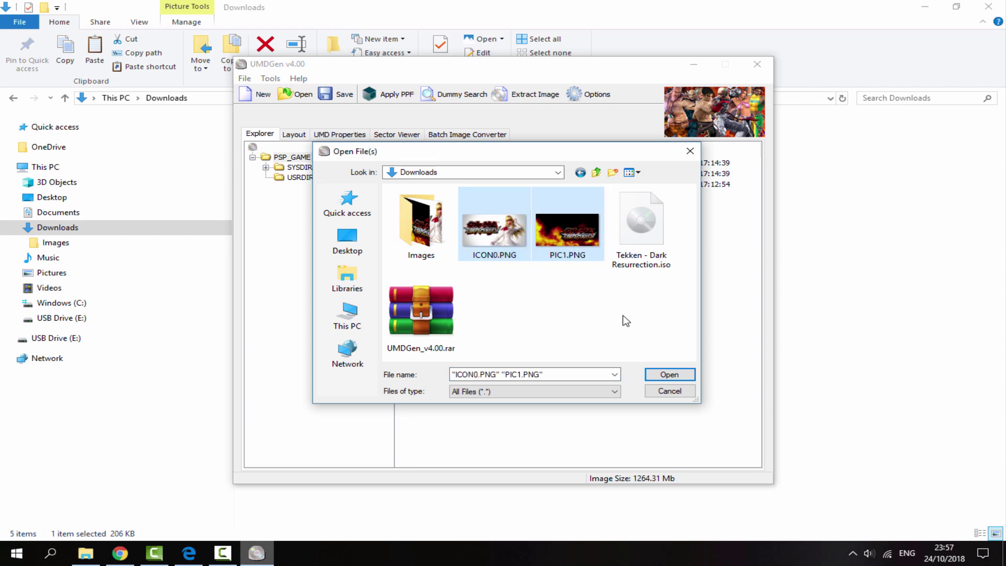
click(663, 379)
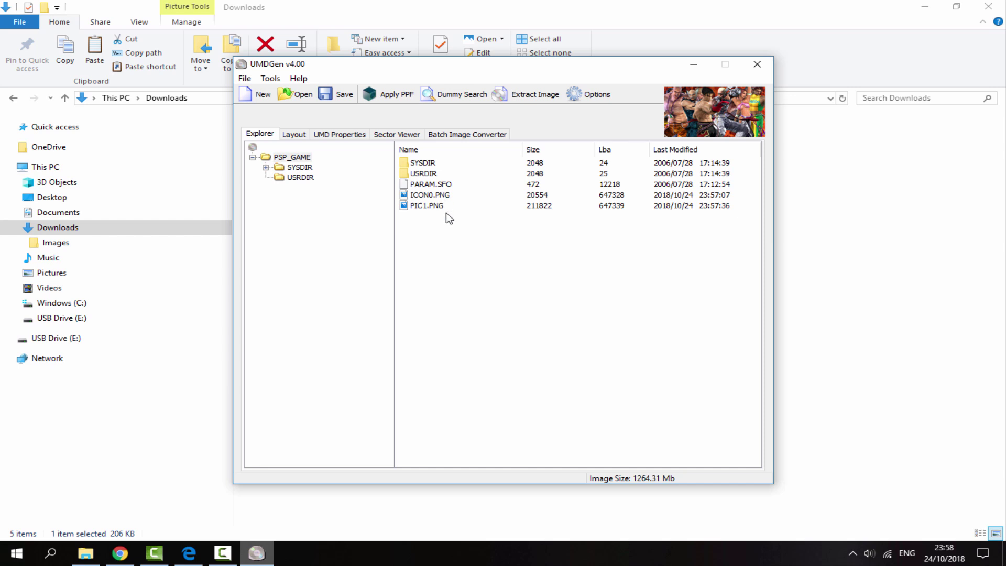
Choose the uncompressed ISO format and start from the original Tekken ISO file name
click(338, 95)
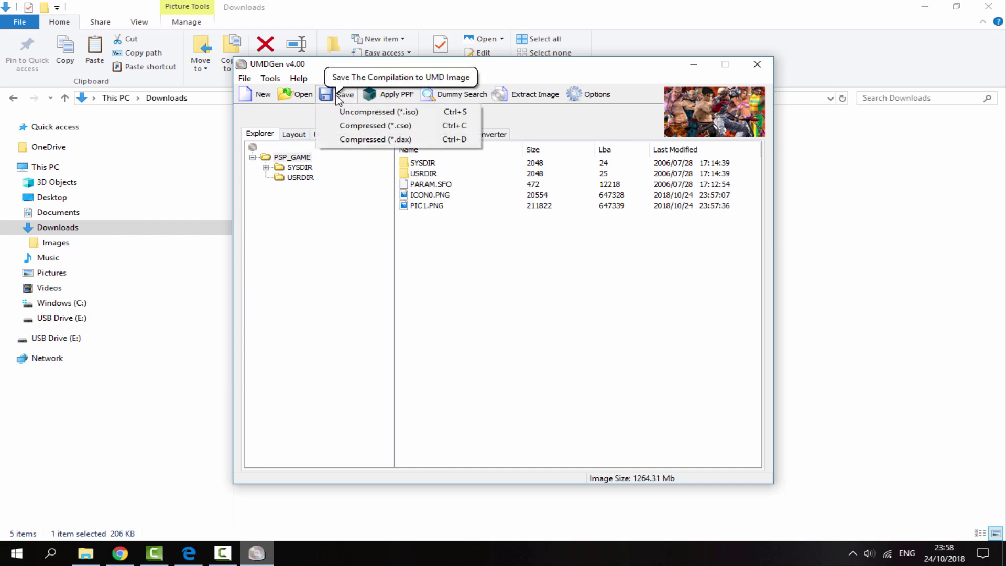
click(429, 112)
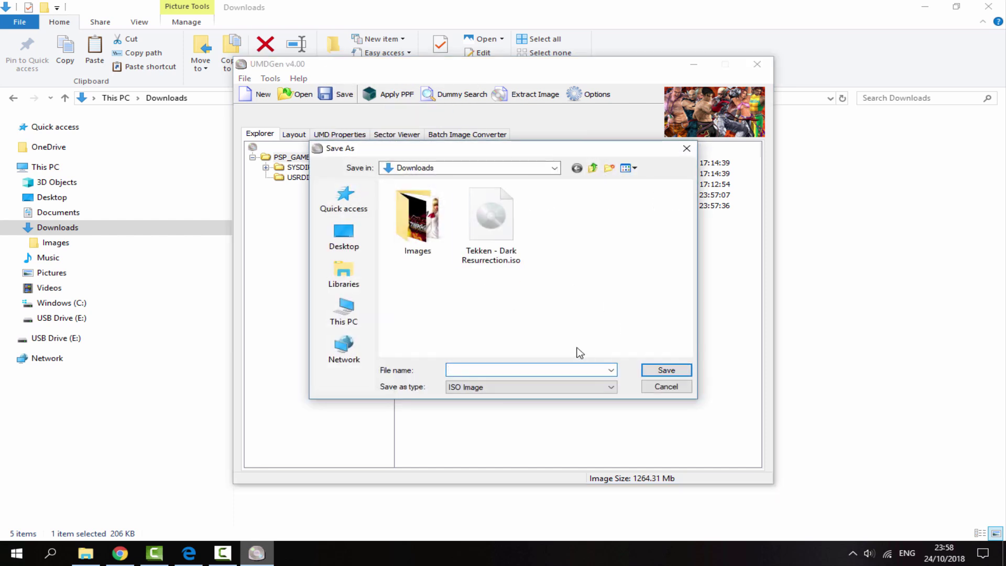
click(509, 260)
click(540, 372)
Save it as 'Tekken - Dark Resurrection patched.iso' in Downloads, then close UMDGen
click(542, 371)
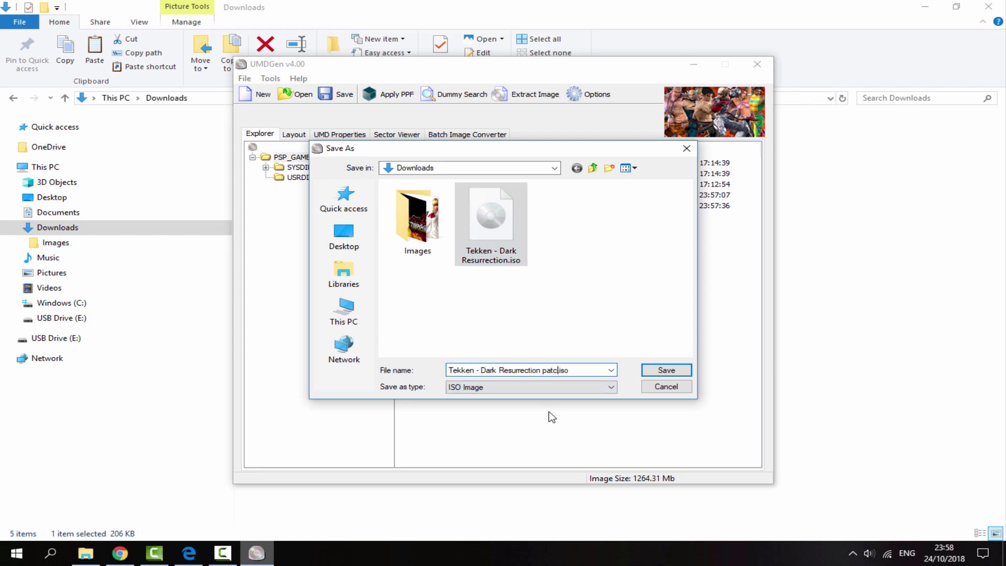
click(665, 371)
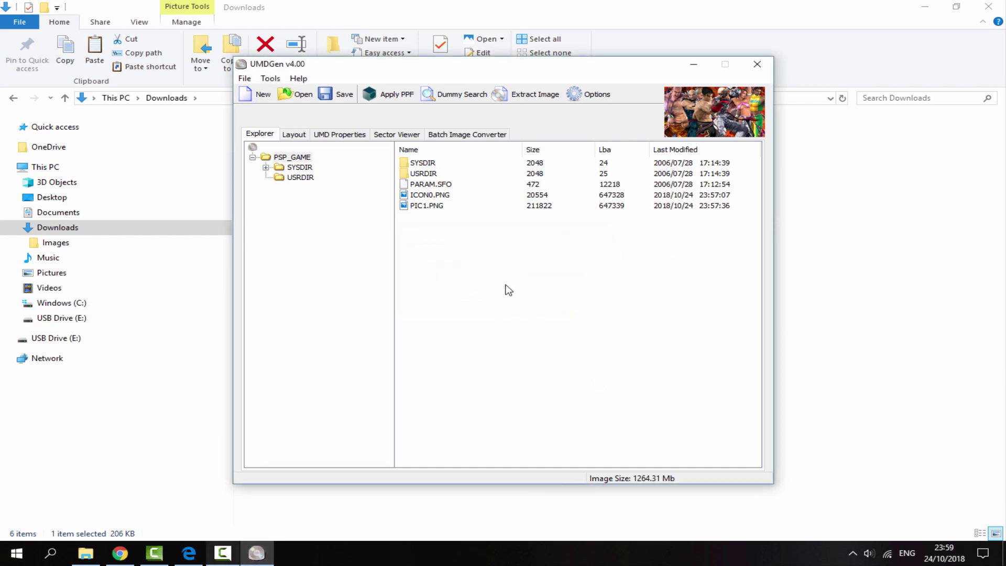
click(757, 65)
click(670, 173)
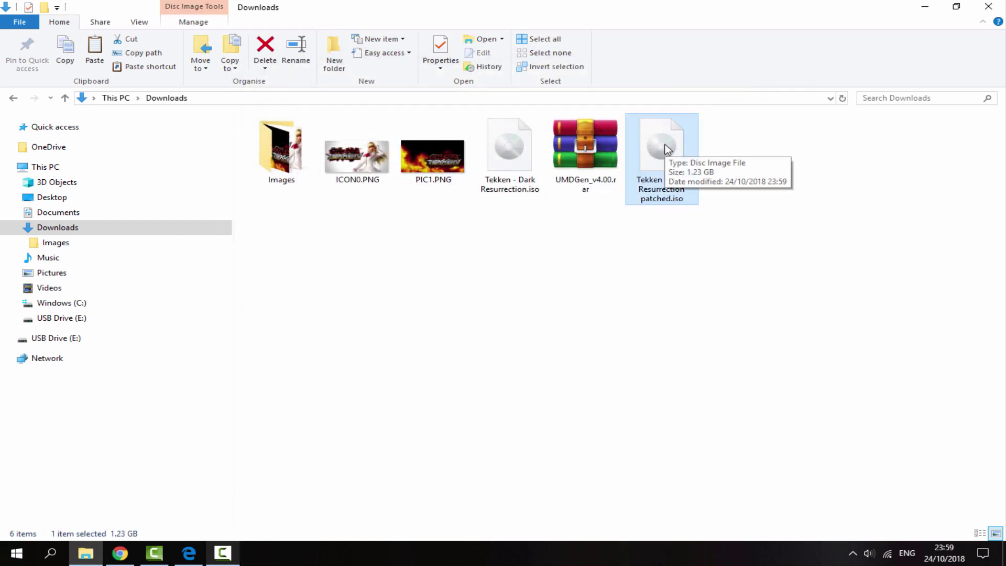
Copy the patched ISO and go to the ISO folder on USB Drive (E:)
right_click(666, 149)
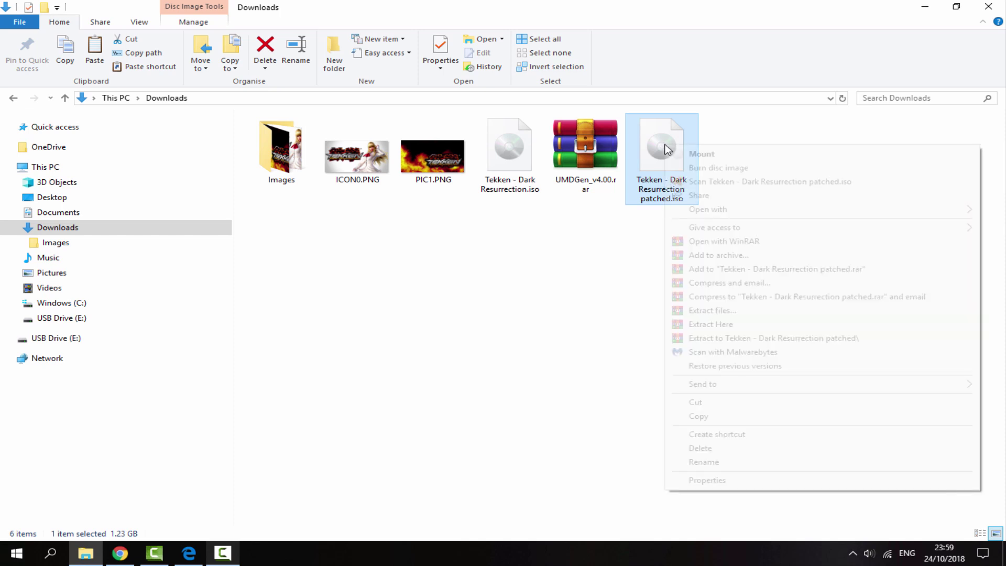
click(703, 416)
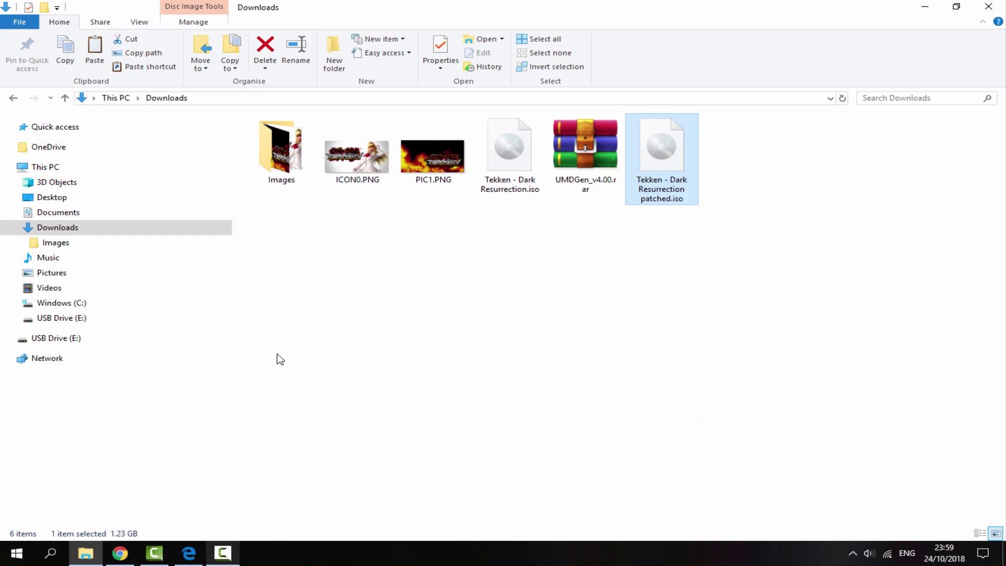
click(57, 320)
double_click(286, 229)
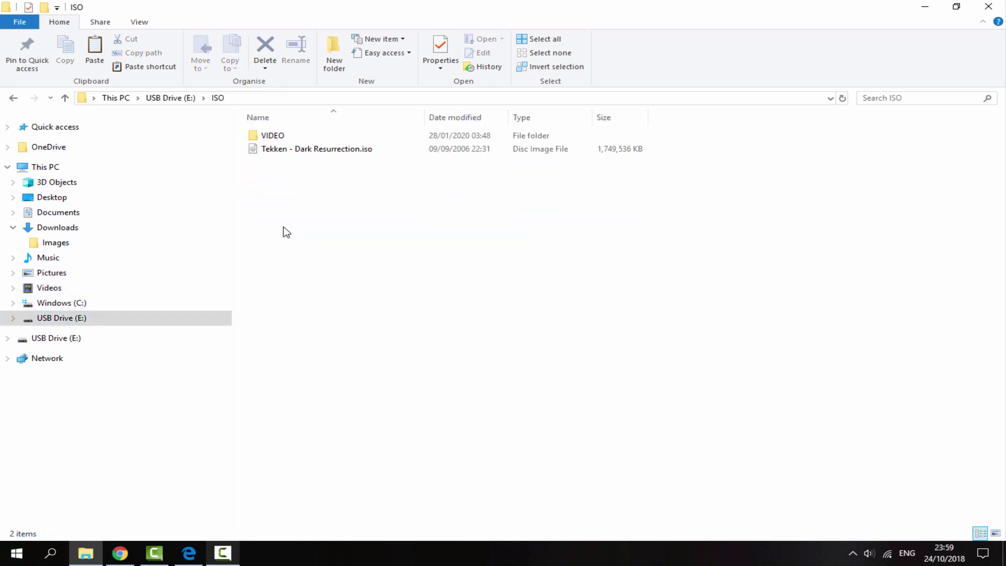
Delete the old Tekken ISO from the drive and paste the patched ISO in its place
click(321, 152)
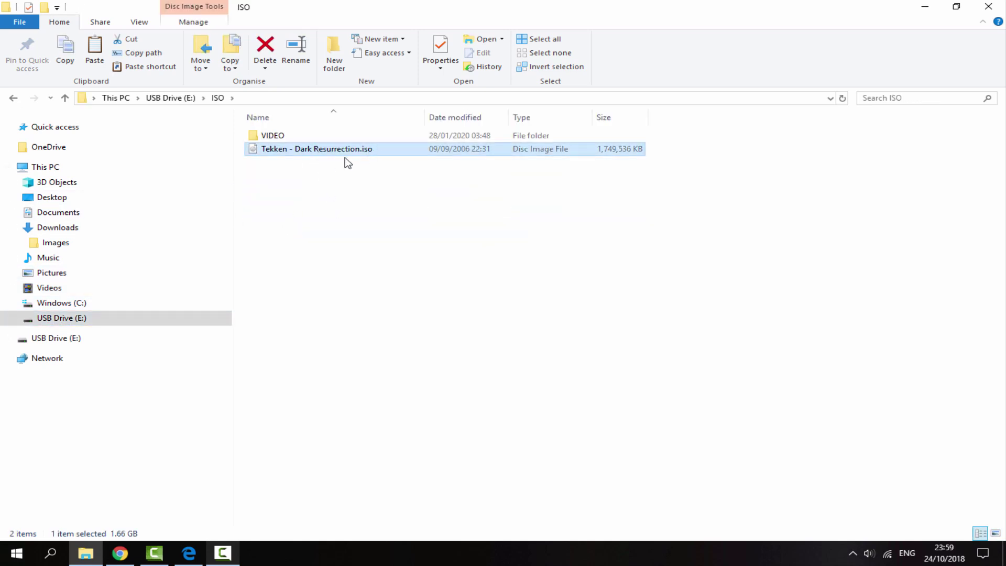
key(Delete)
click(540, 327)
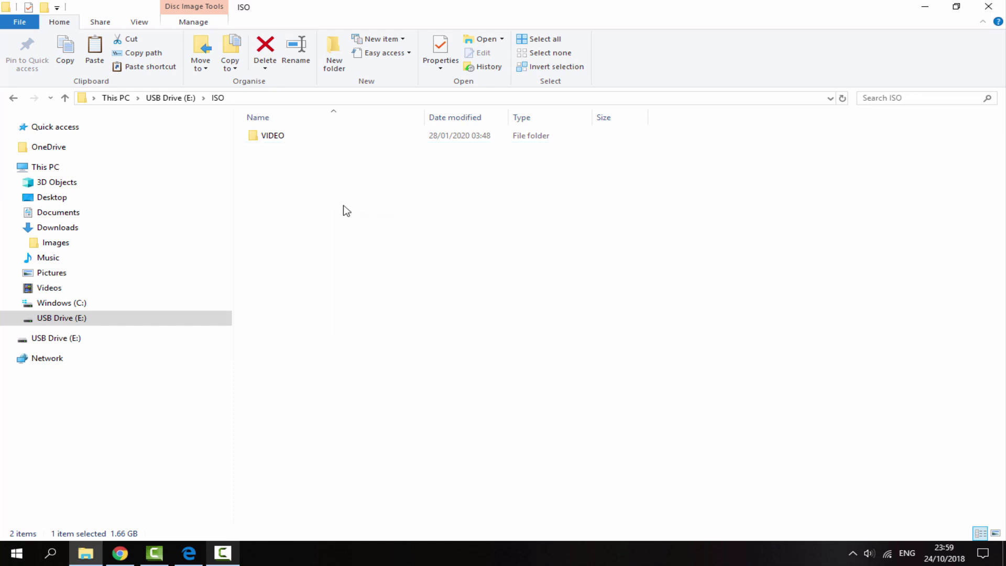
right_click(367, 178)
click(401, 262)
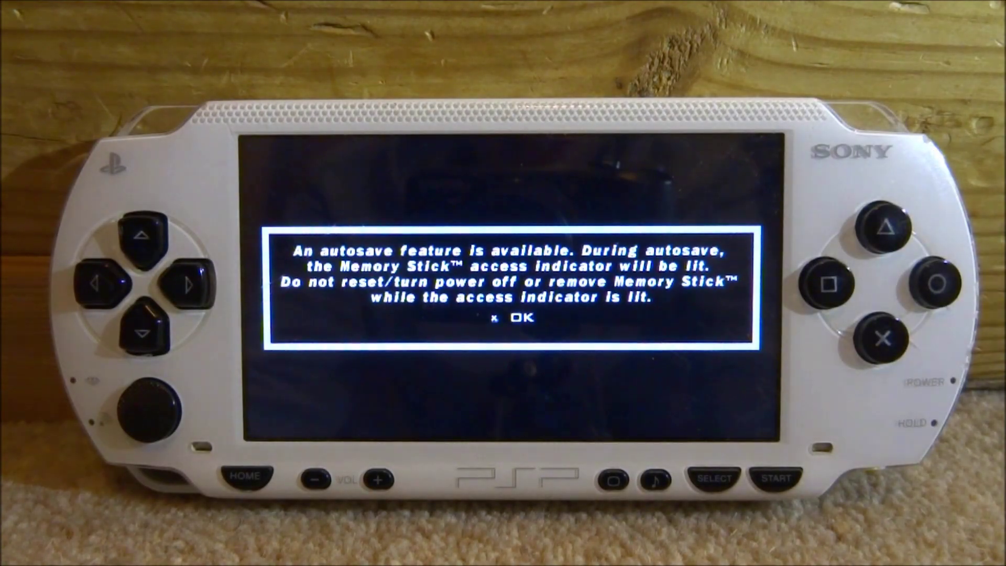
Dismiss the PSP's autosave notice with X so the Tekken intro continues
key(x)
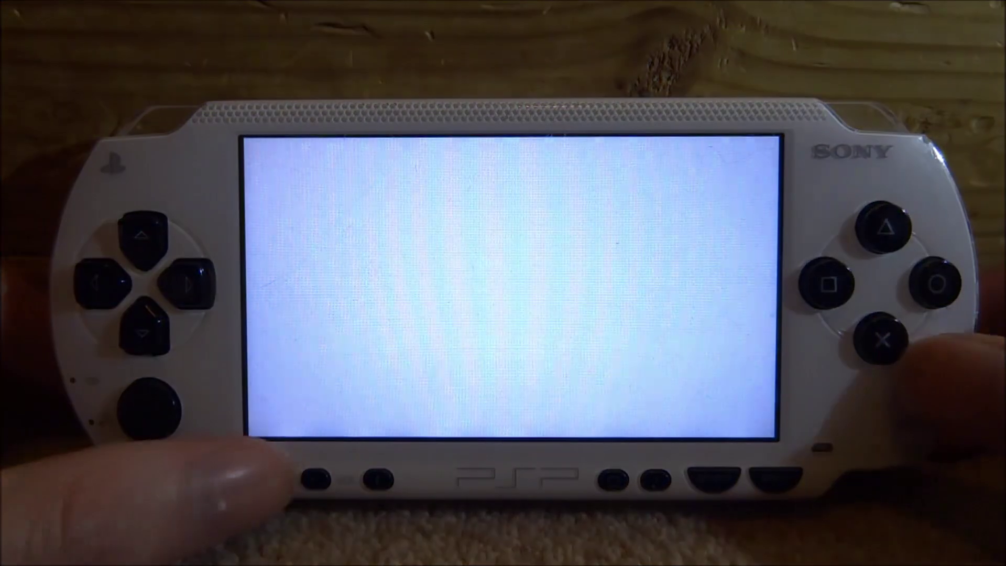